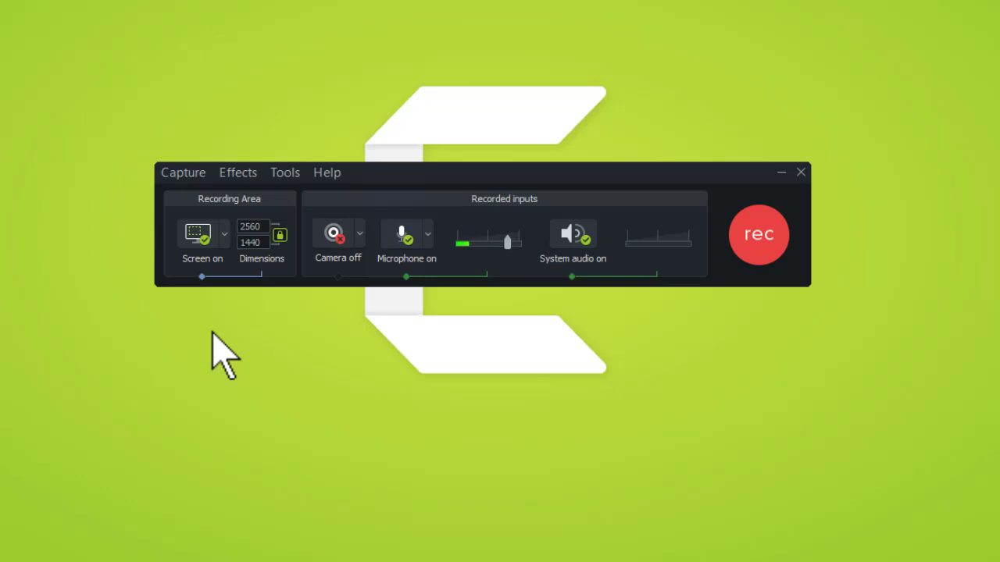
Step: Set the recording area to Full Screen (2560x1440) and switch the webcam on
{"action": "left_click", "coordinate": [225, 234]}
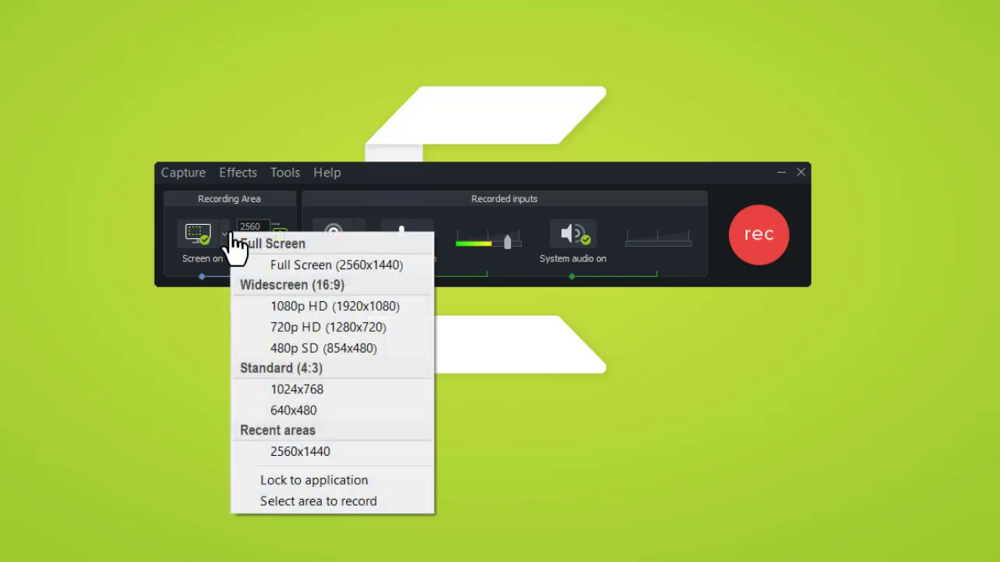
{"action": "key", "text": "Down"}
{"action": "key", "text": "Down"}
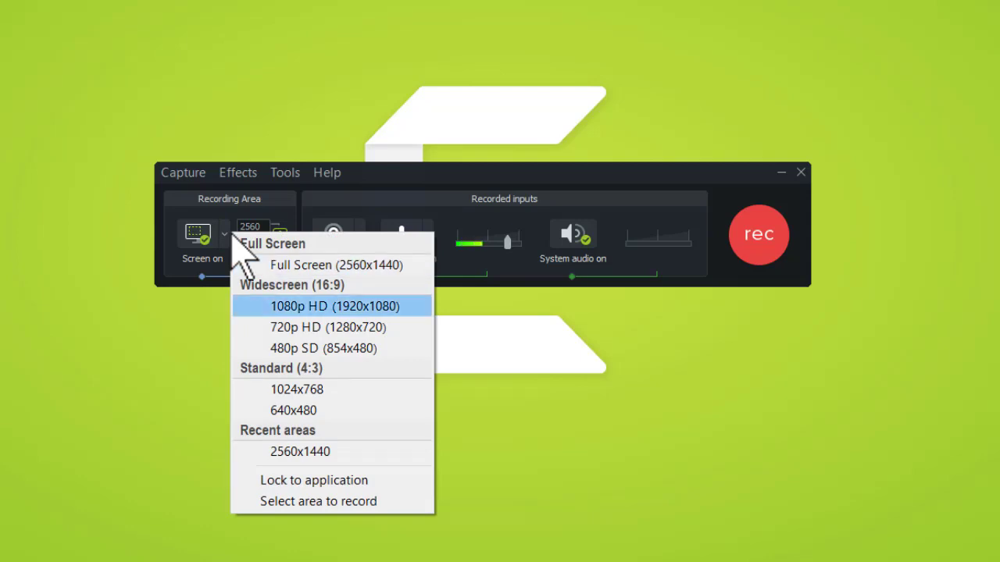
{"action": "left_click", "coordinate": [213, 328]}
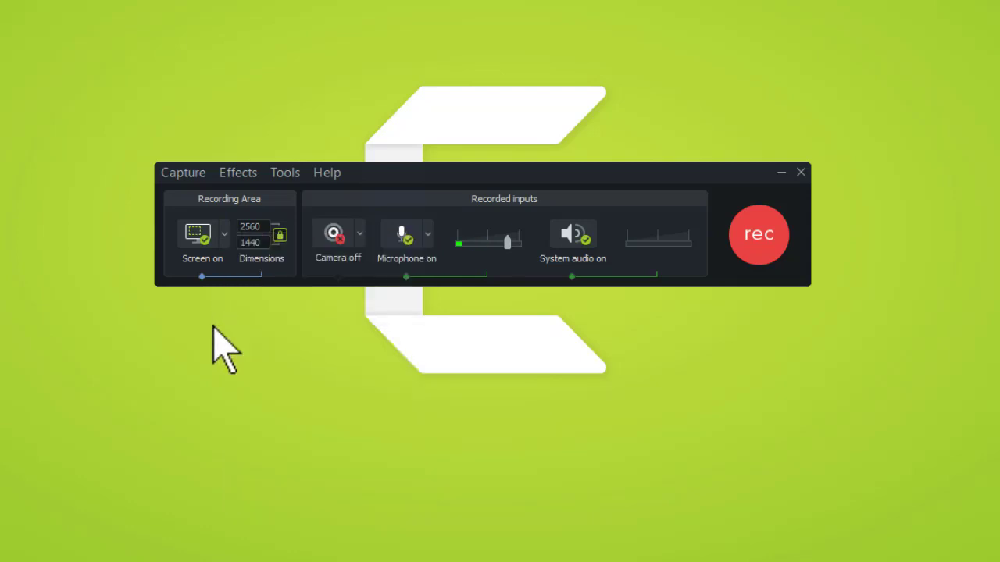
{"action": "left_click", "coordinate": [223, 238]}
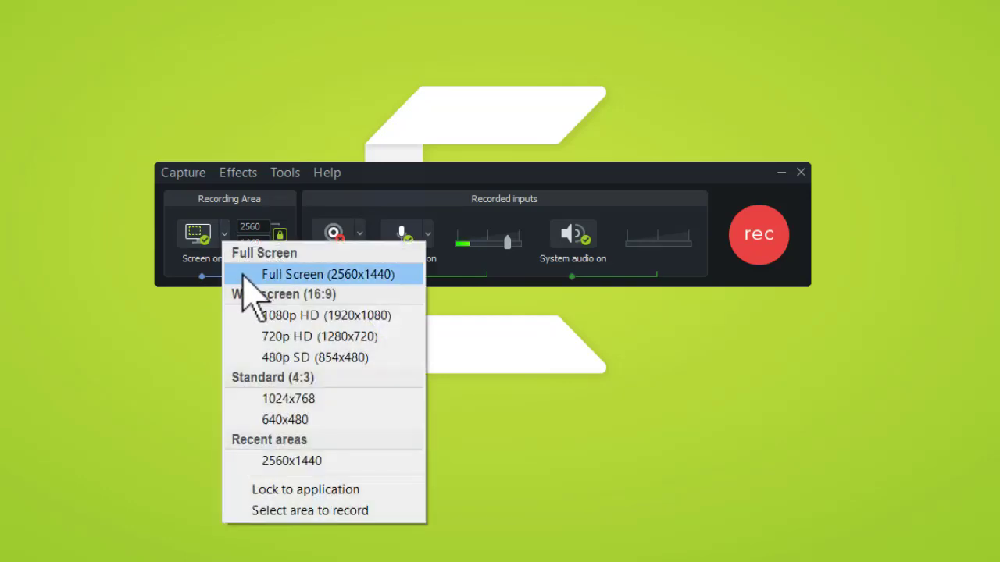
{"action": "left_click", "coordinate": [243, 274]}
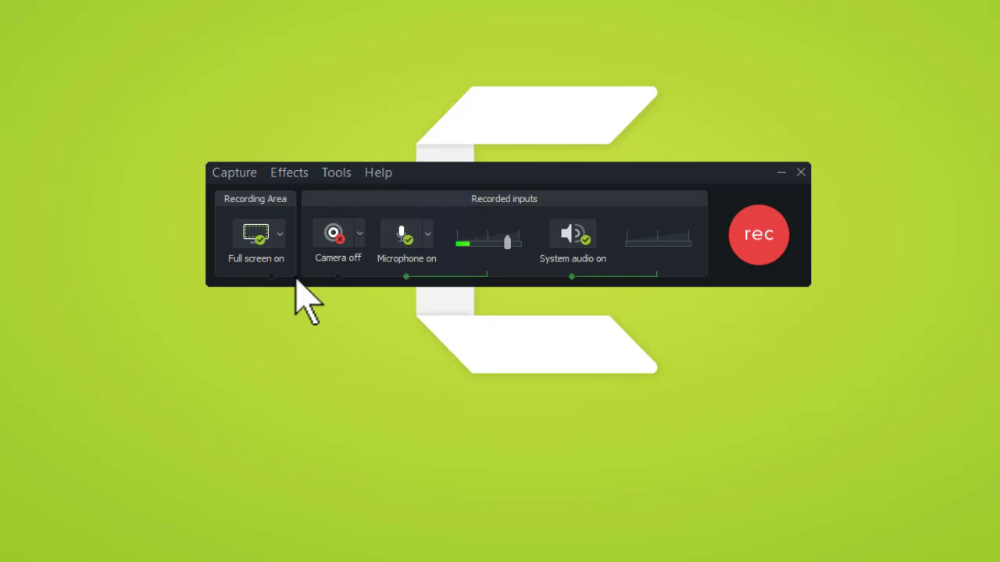
{"action": "left_click", "coordinate": [338, 236]}
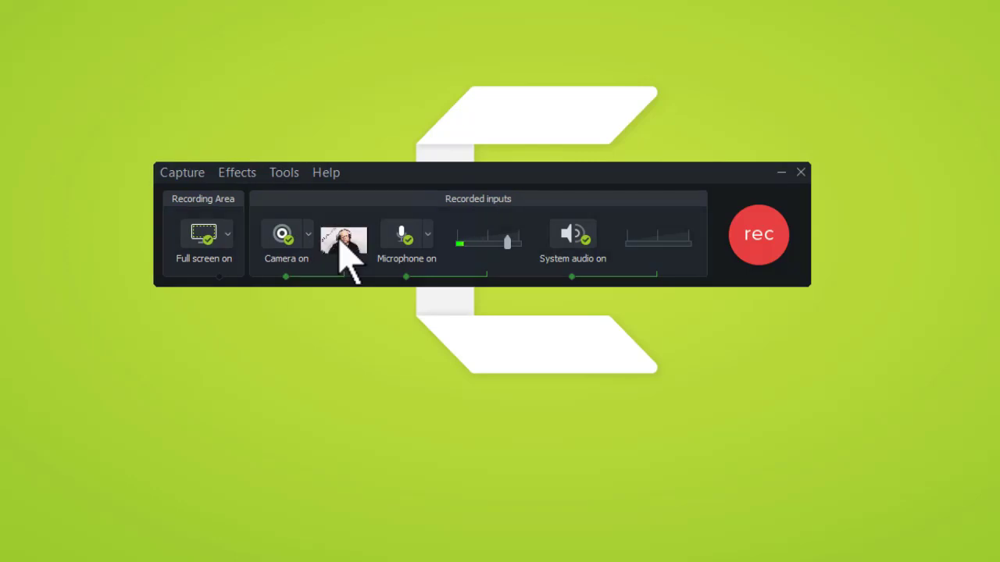
Step: Turn the webcam back off, keeping full-screen capture with microphone and system audio
{"action": "mouse_move", "coordinate": [341, 242]}
{"action": "left_click", "coordinate": [272, 247]}
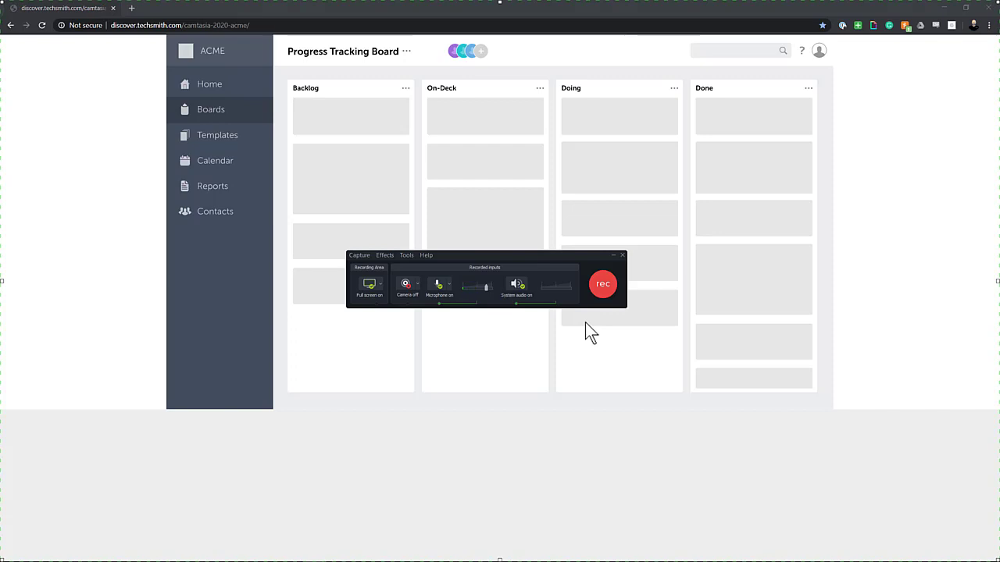
Step: Start recording the ACME Progress Tracking Board and let the countdown finish
{"action": "key", "text": "F10"}
{"action": "left_click", "coordinate": [602, 287]}
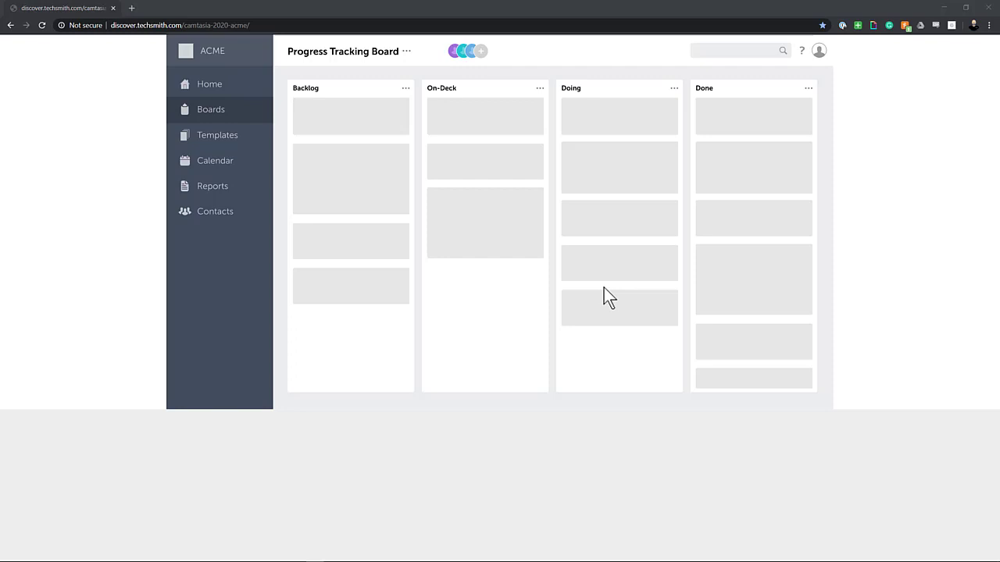
Step: Add a board member with their full name, e-mail address and the Follower role
{"action": "left_click", "coordinate": [481, 52]}
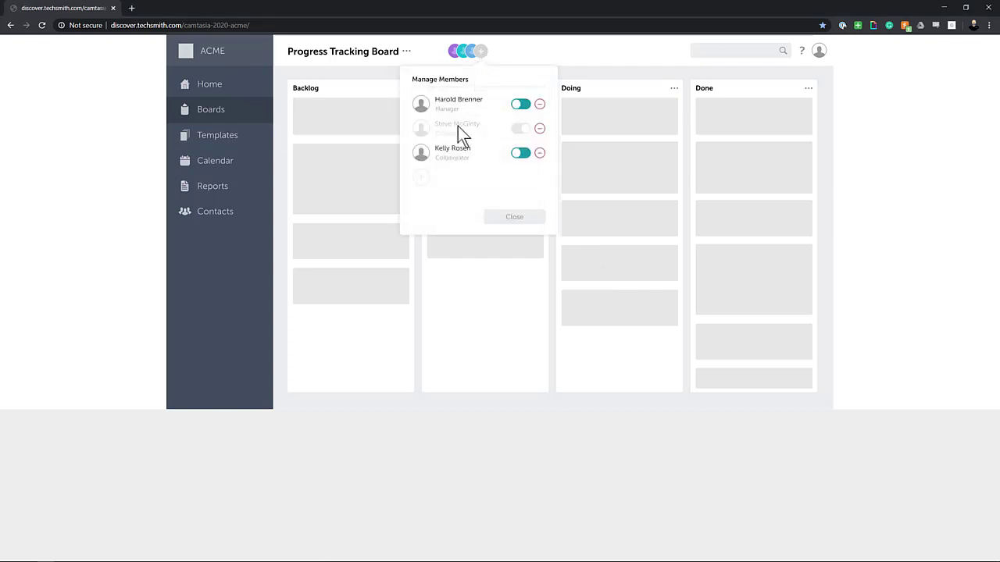
{"action": "left_click", "coordinate": [422, 185]}
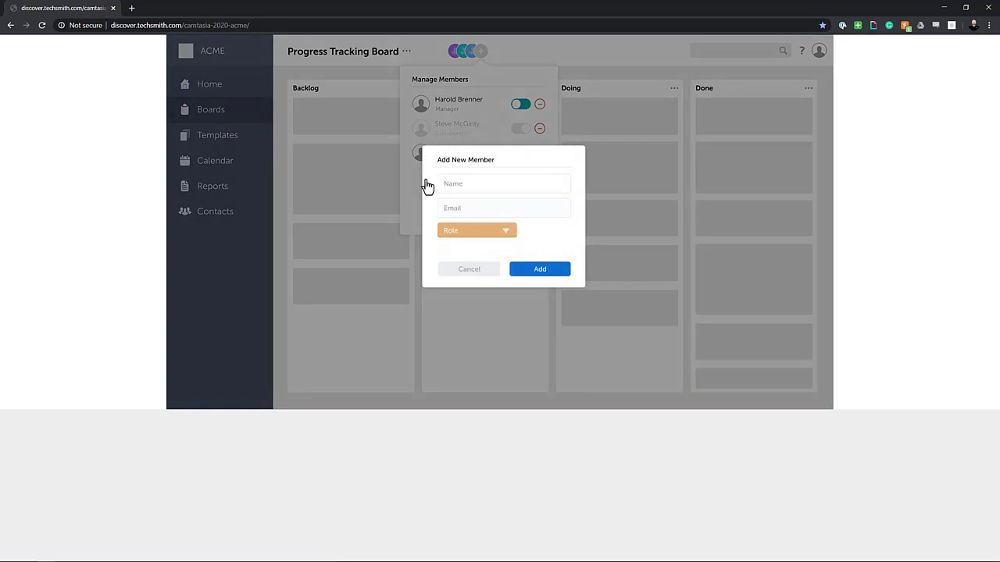
{"action": "left_click", "coordinate": [516, 189]}
{"action": "left_click", "coordinate": [526, 214]}
{"action": "left_click", "coordinate": [507, 232]}
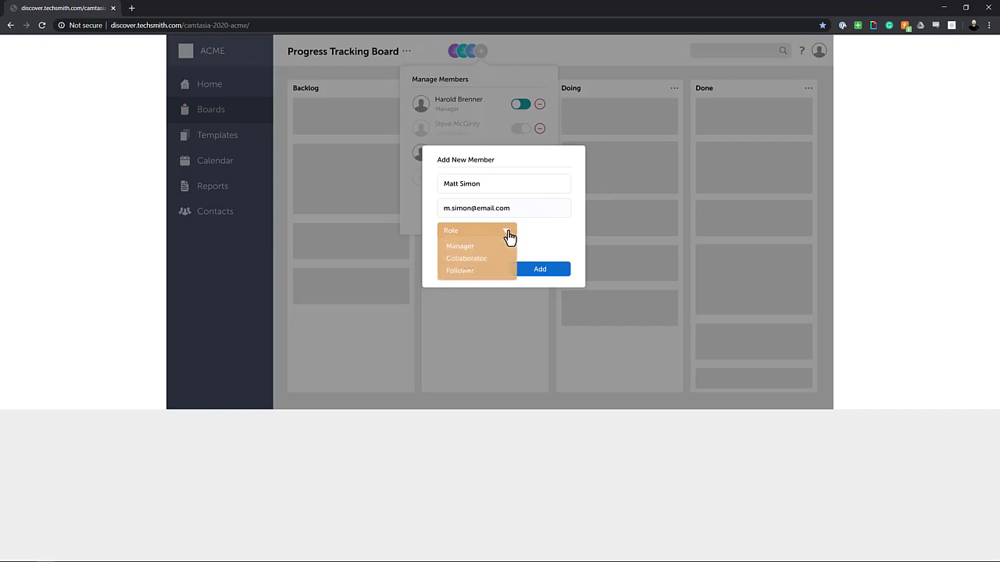
{"action": "left_click", "coordinate": [467, 272]}
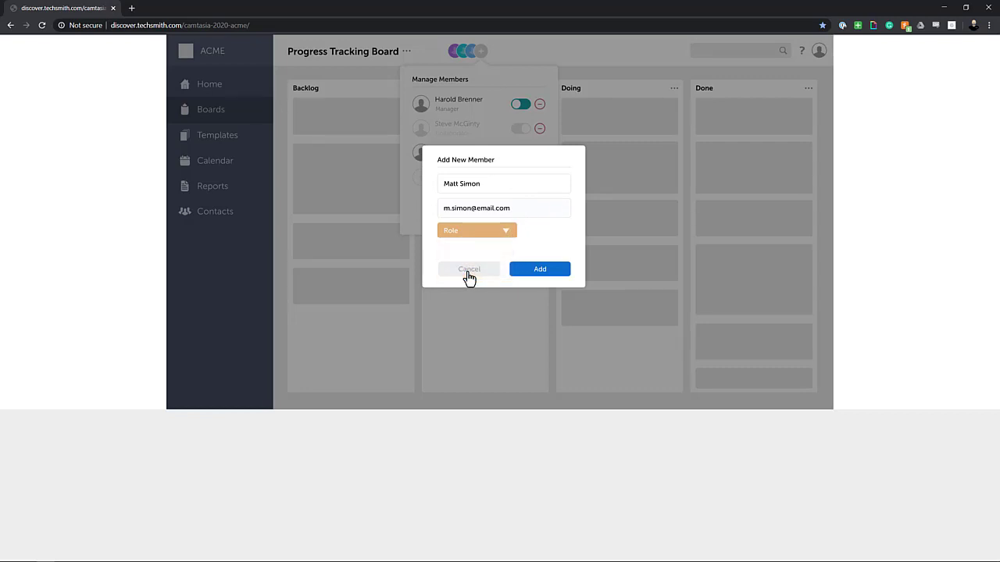
{"action": "left_click", "coordinate": [531, 273]}
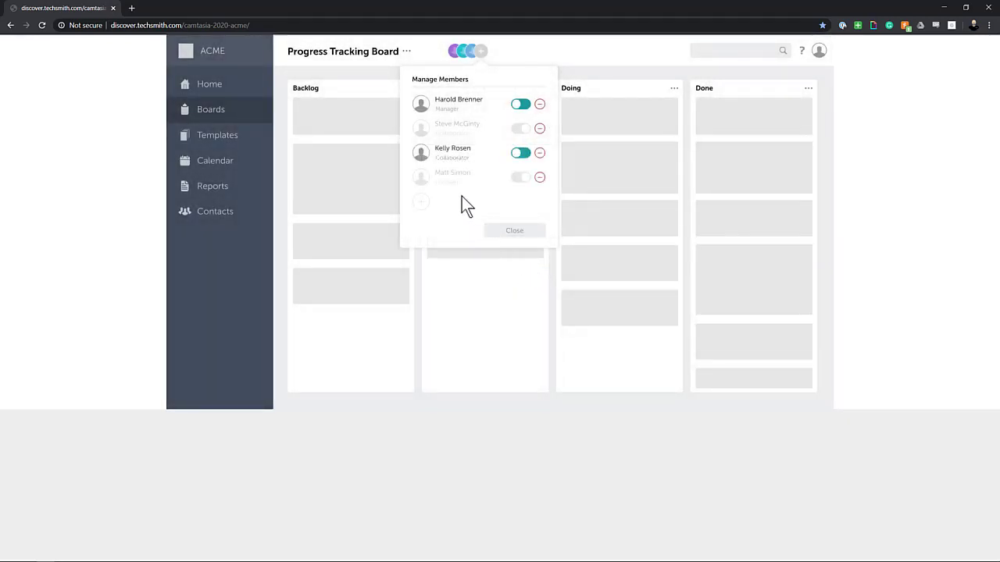
Step: Activate the new member, close the members panel, and stop the recording with F10
{"action": "left_click", "coordinate": [519, 179]}
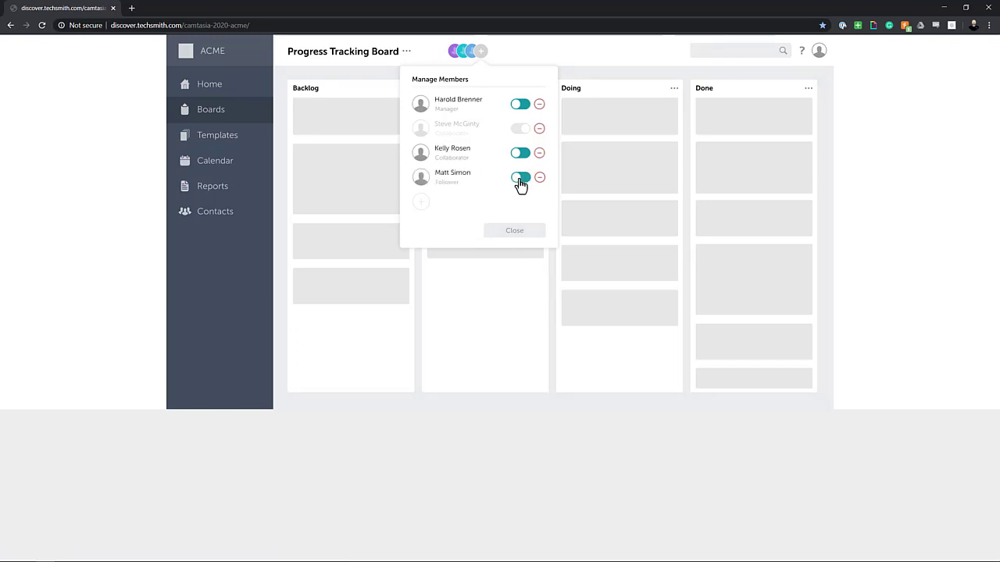
{"action": "left_click", "coordinate": [514, 233]}
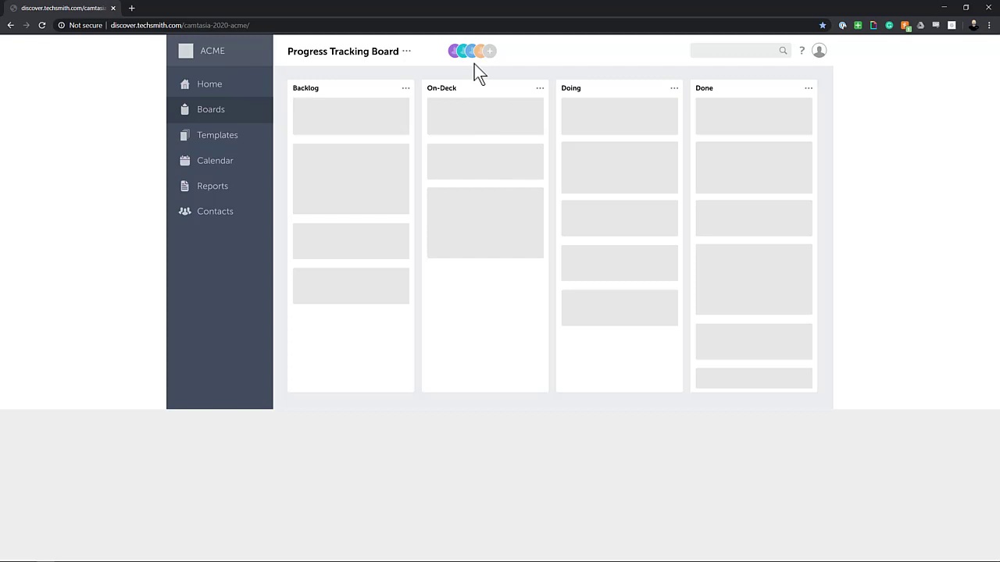
{"action": "key", "text": "F10"}
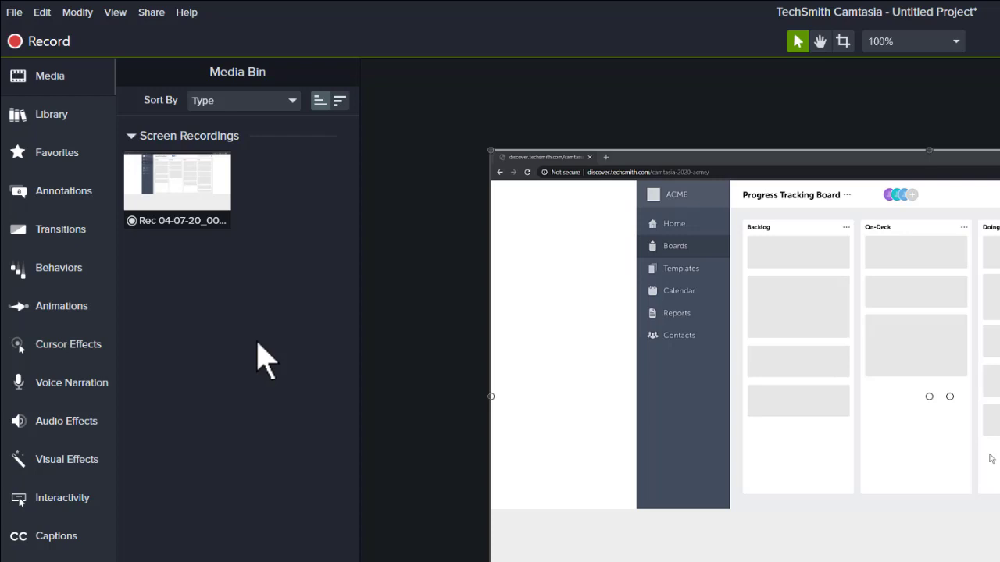
Step: Select the imported screen recording clip and browse the Camtasia 2020 asset library
{"action": "left_click", "coordinate": [200, 212]}
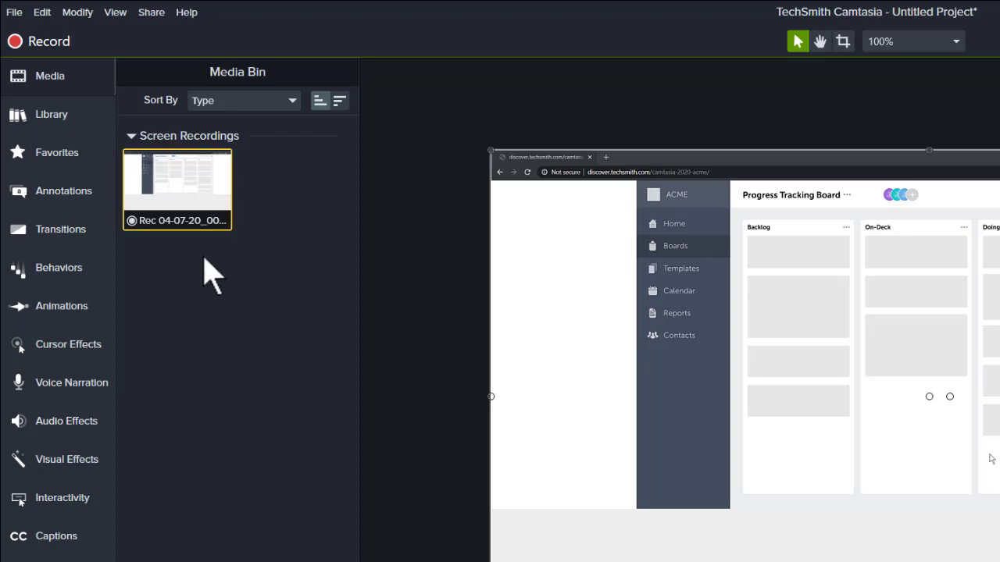
{"action": "left_click", "coordinate": [81, 114]}
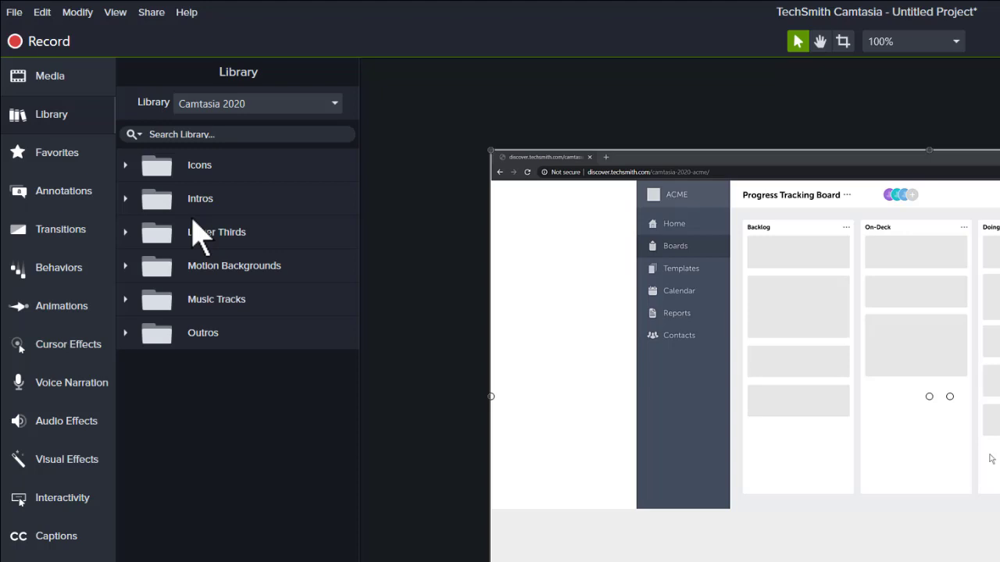
Step: Look through Favorites, Annotations, Transitions, Behaviors and Animations, then return to Media
{"action": "left_click", "coordinate": [105, 153]}
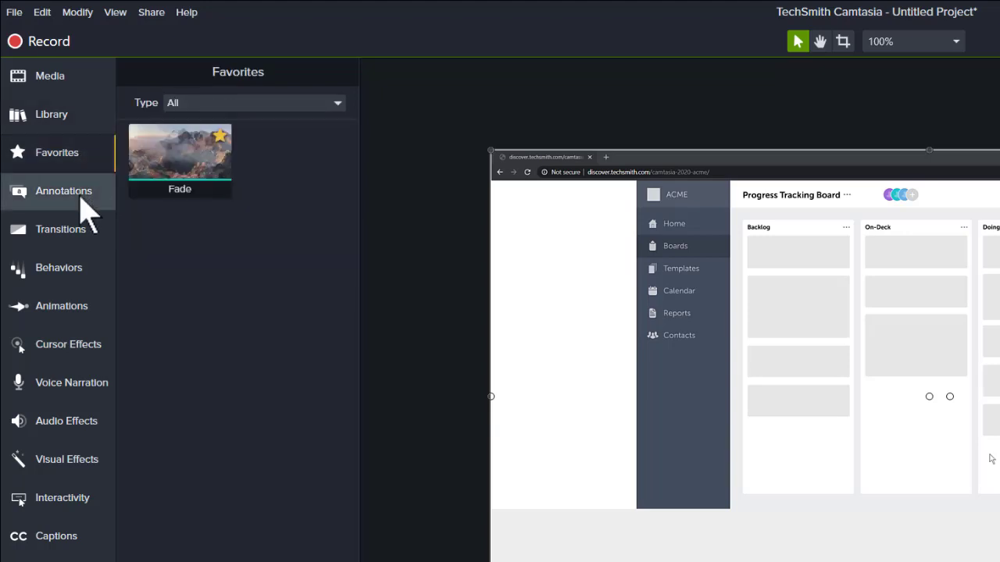
{"action": "left_click", "coordinate": [88, 213]}
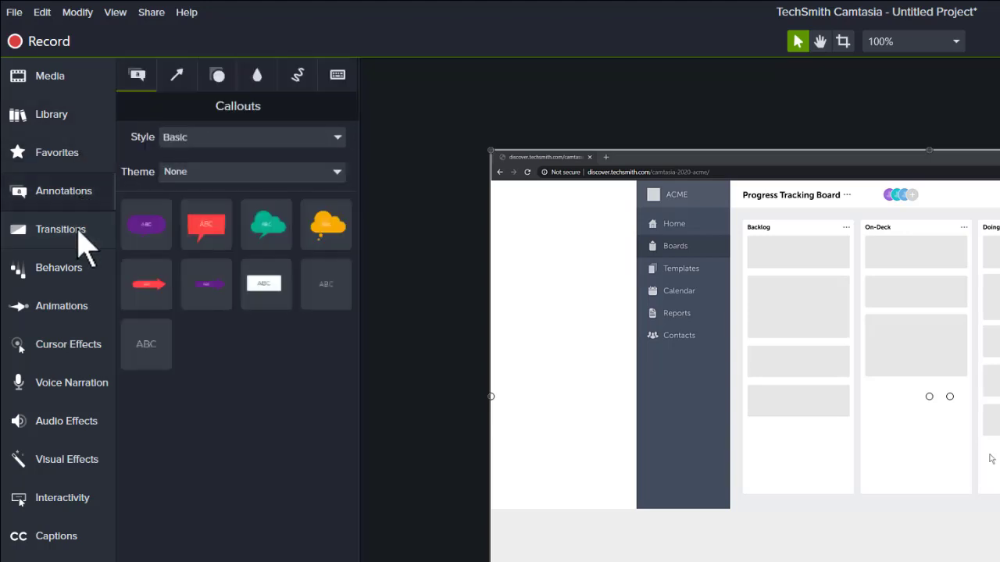
{"action": "left_click", "coordinate": [78, 232]}
{"action": "left_click", "coordinate": [78, 270]}
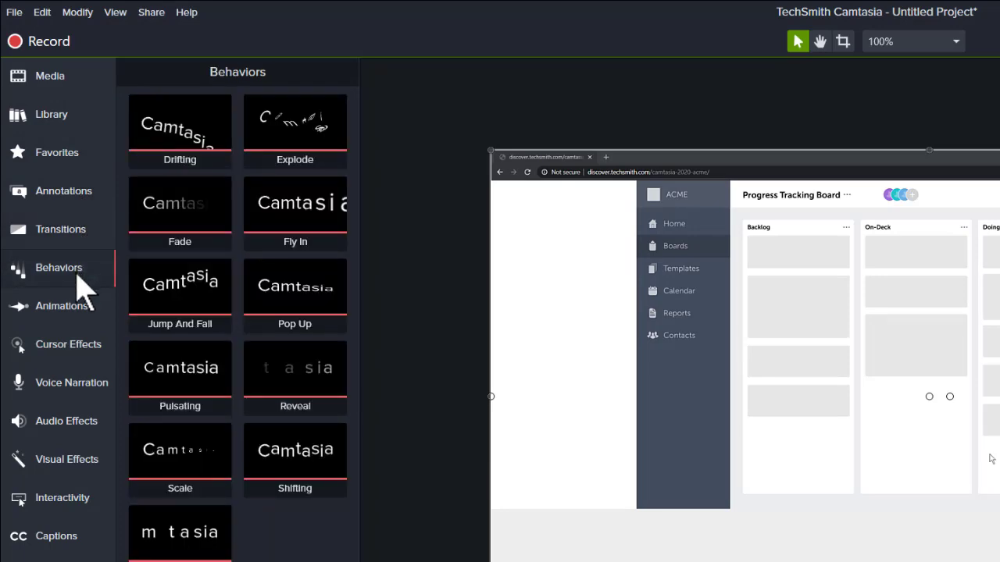
{"action": "left_click", "coordinate": [78, 305]}
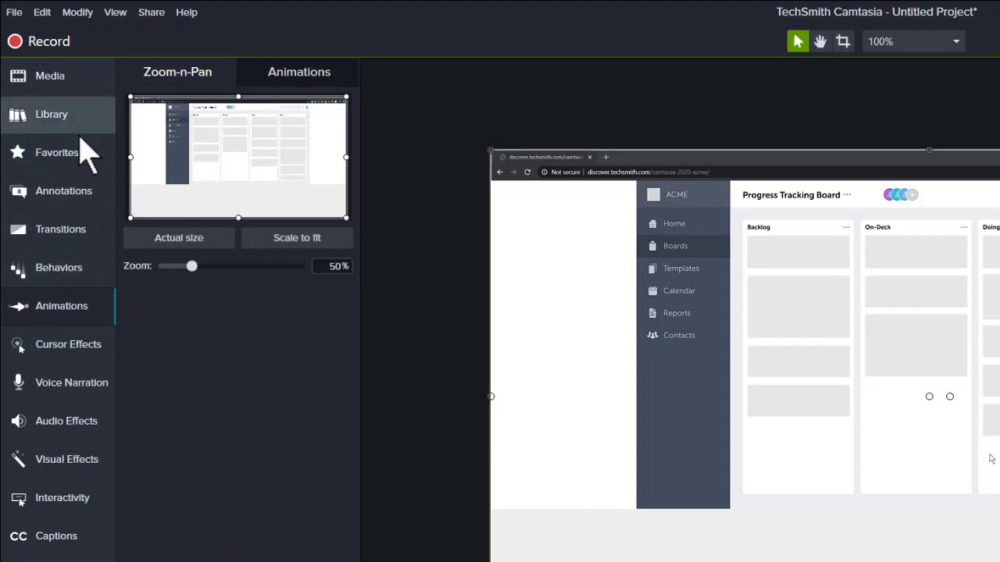
{"action": "left_click", "coordinate": [67, 81]}
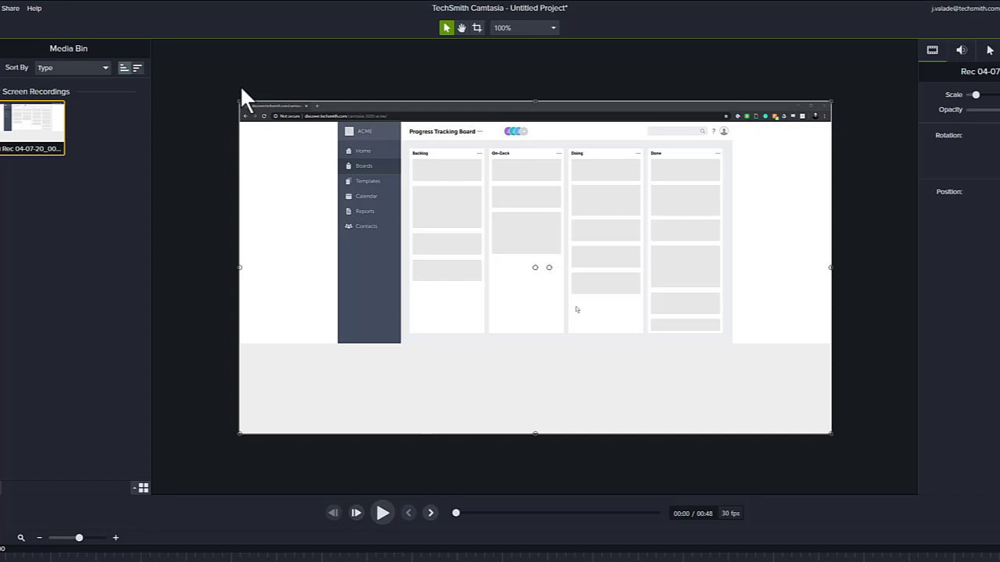
{"action": "left_click", "coordinate": [383, 513]}
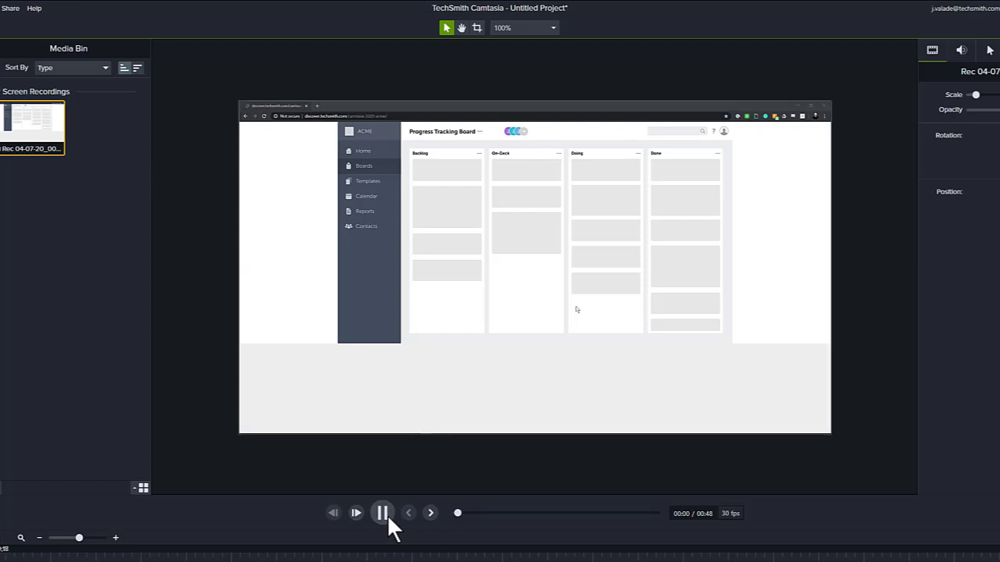
{"action": "left_click", "coordinate": [383, 513]}
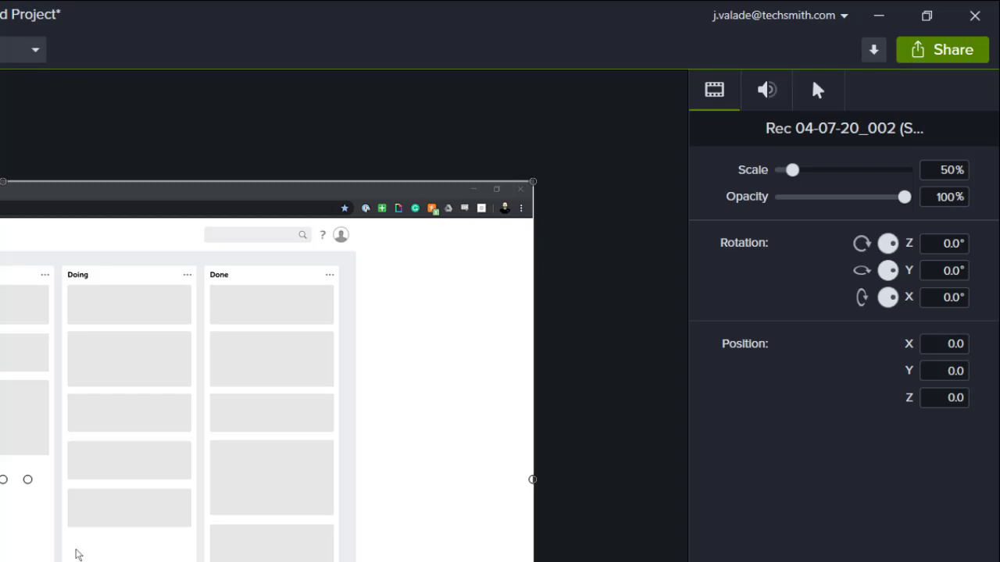
{"action": "key", "text": "Escape"}
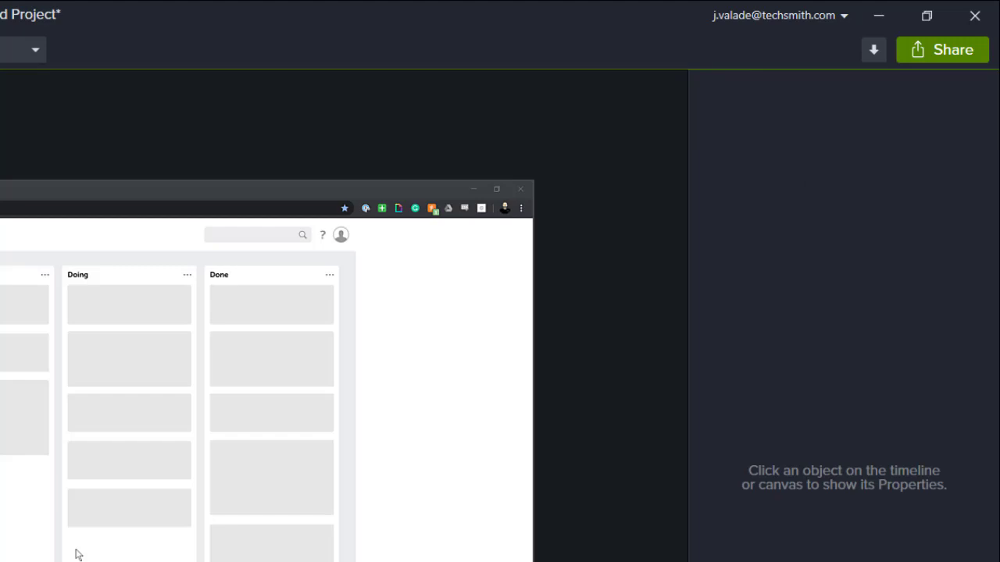
{"action": "left_click", "coordinate": [464, 383]}
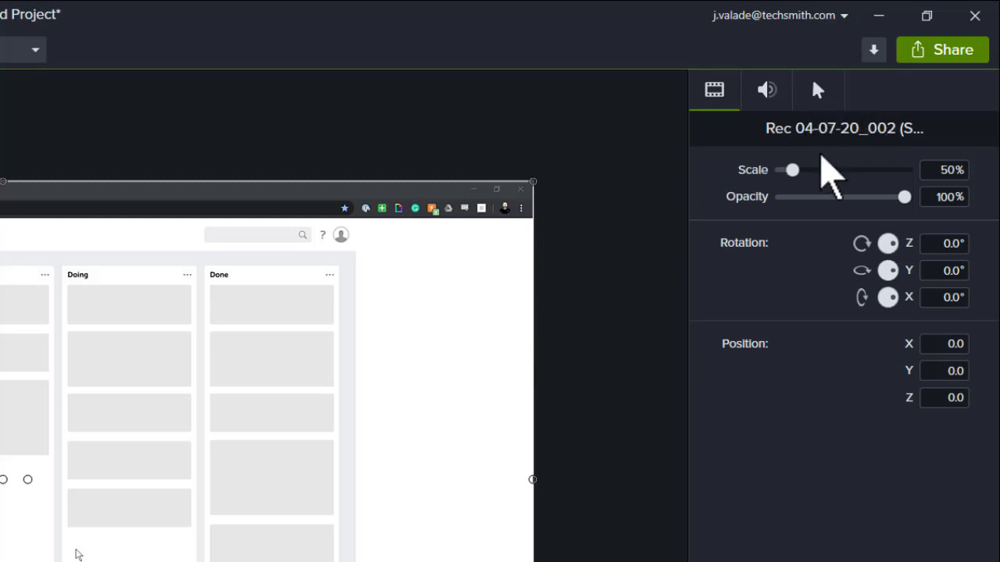
{"action": "left_click", "coordinate": [775, 95]}
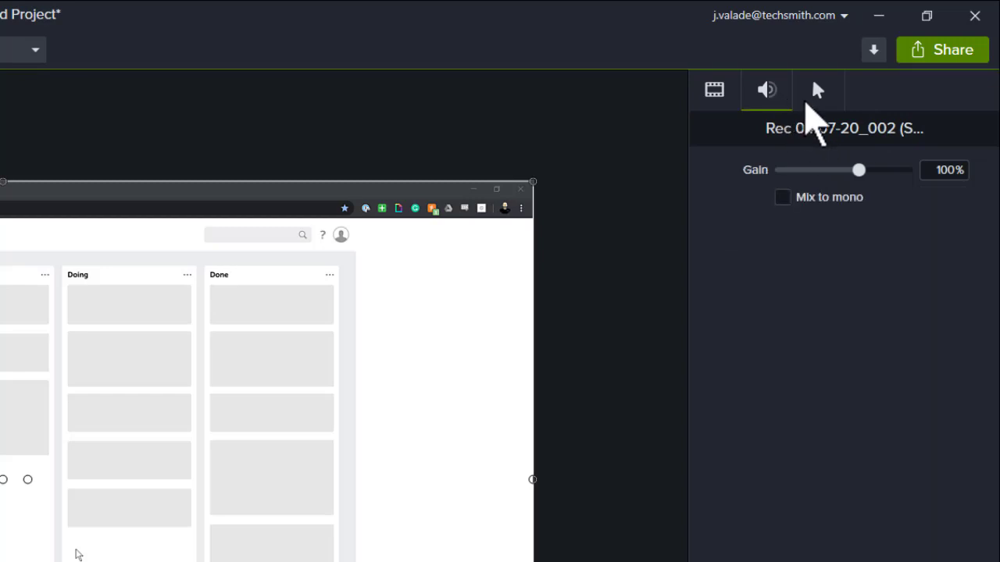
{"action": "left_click", "coordinate": [807, 102]}
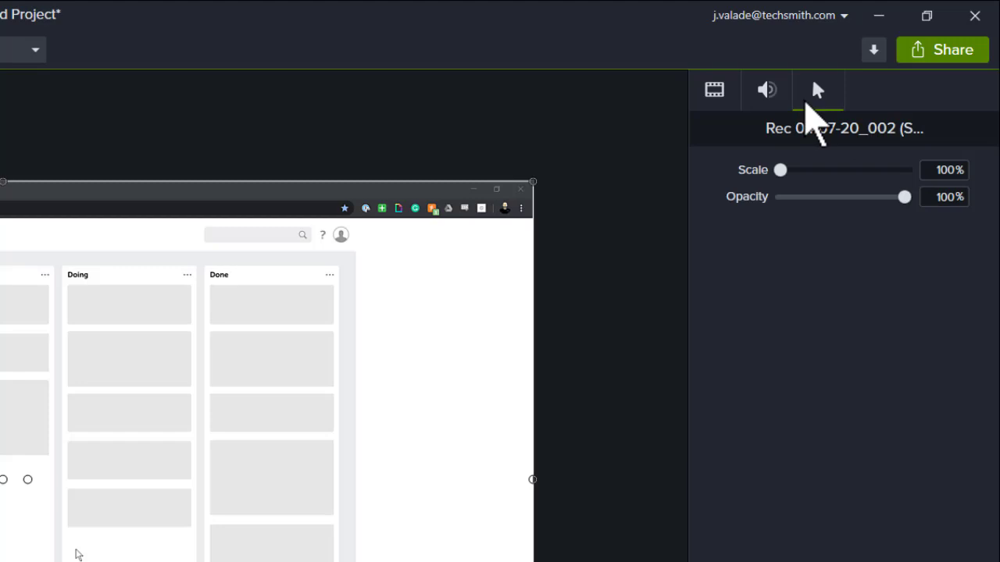
{"action": "left_click", "coordinate": [717, 98]}
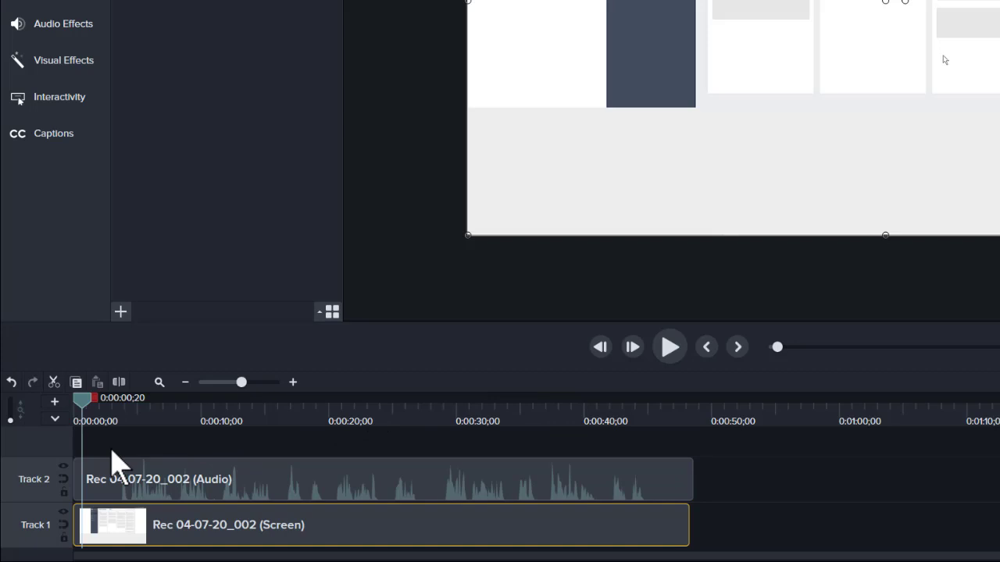
{"action": "left_click_drag", "start_coordinate": [82, 405], "coordinate": [730, 414]}
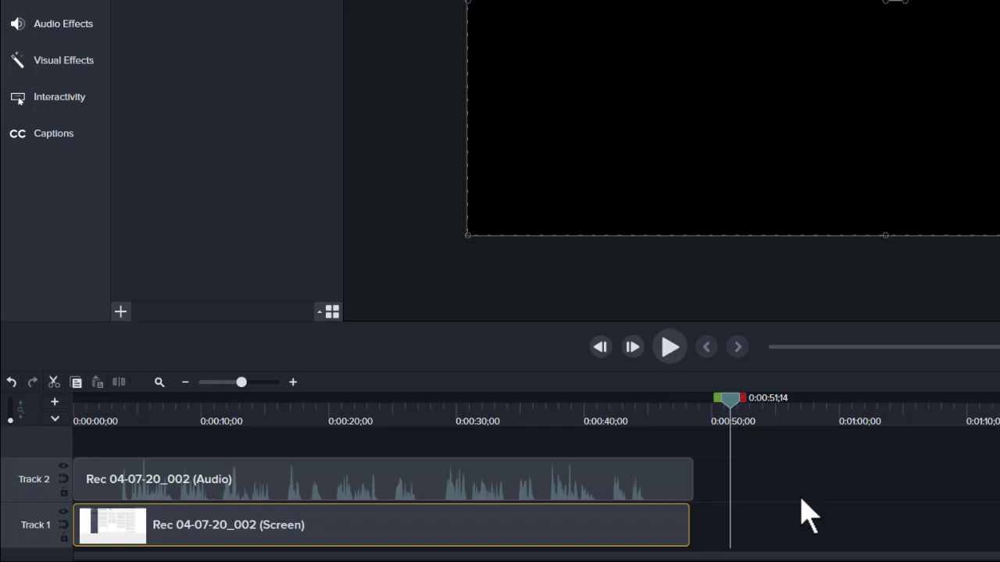
{"action": "left_click_drag", "start_coordinate": [734, 400], "coordinate": [58, 408]}
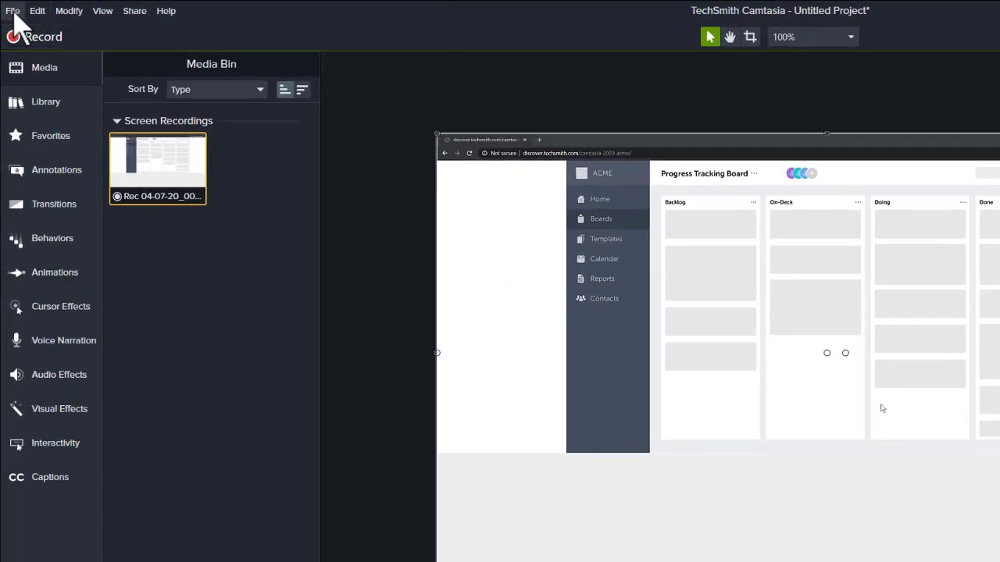
Step: Save the project as 'My First Video' and dismiss the saved notice
{"action": "left_click", "coordinate": [13, 10]}
{"action": "left_click", "coordinate": [33, 103]}
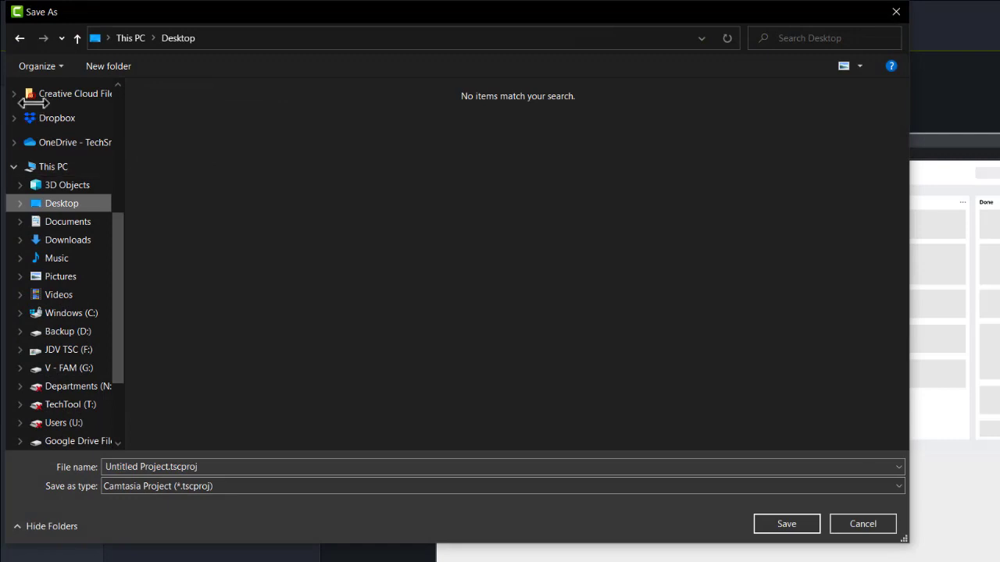
{"action": "triple_click", "coordinate": [132, 466]}
{"action": "type", "text": "My First Video"}
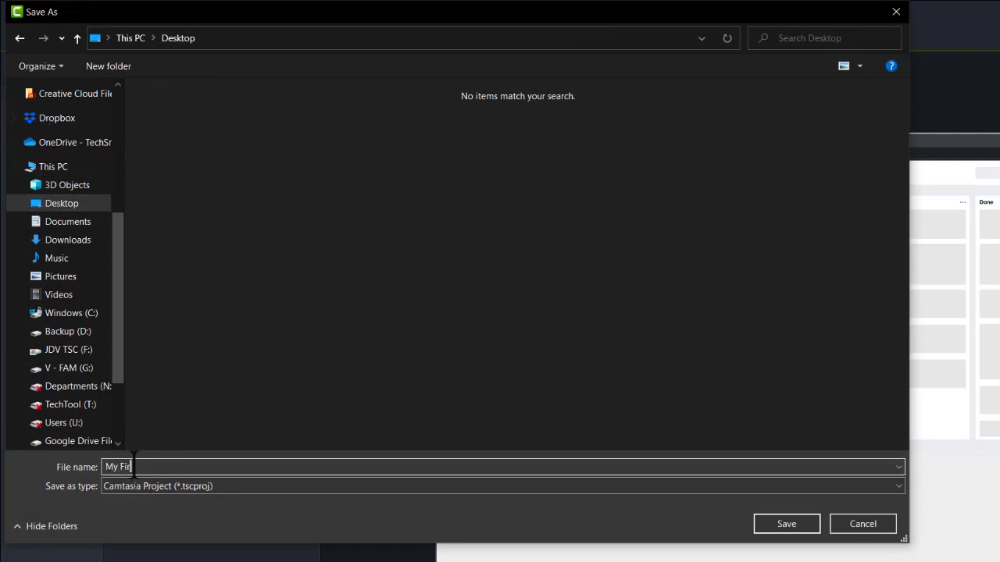
{"action": "key", "text": "Return"}
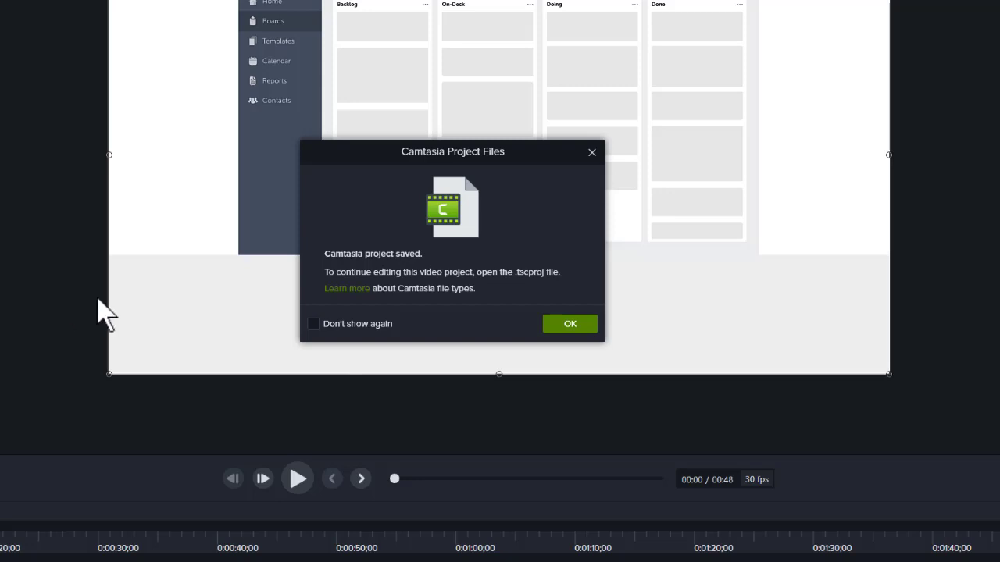
{"action": "left_click", "coordinate": [559, 322]}
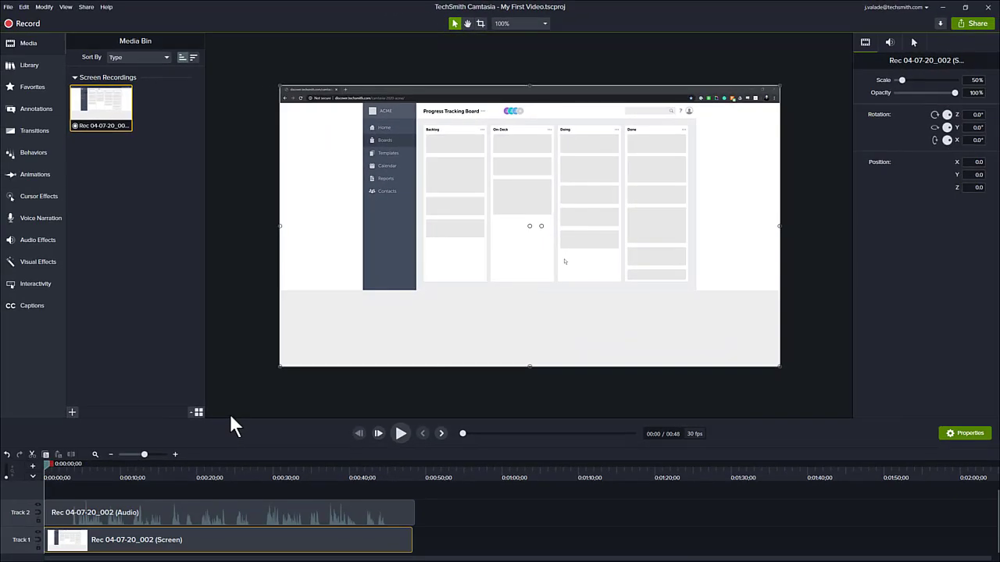
{"action": "left_click", "coordinate": [172, 485]}
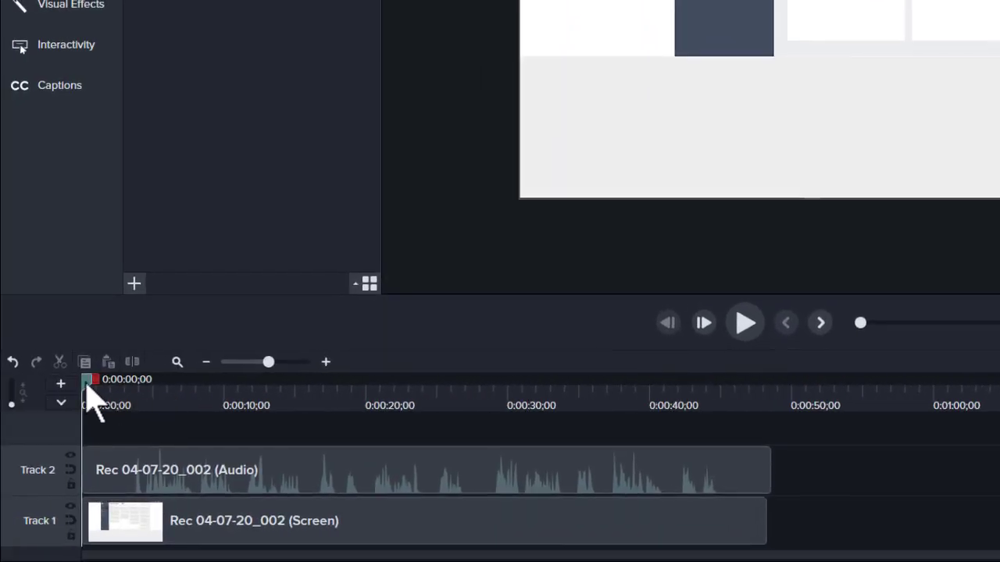
{"action": "left_click_drag", "start_coordinate": [87, 384], "coordinate": [107, 390]}
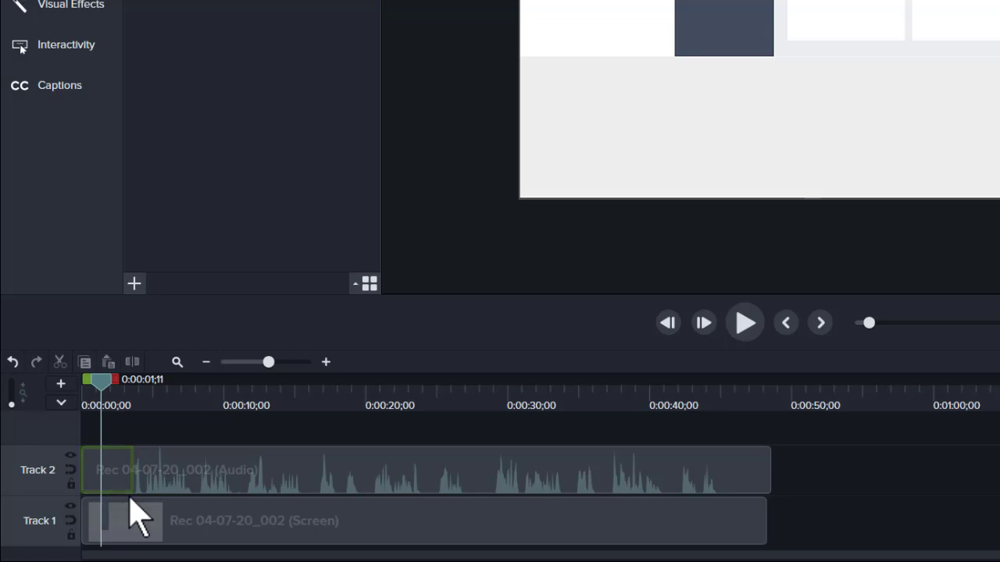
{"action": "left_click_drag", "start_coordinate": [105, 397], "coordinate": [84, 410]}
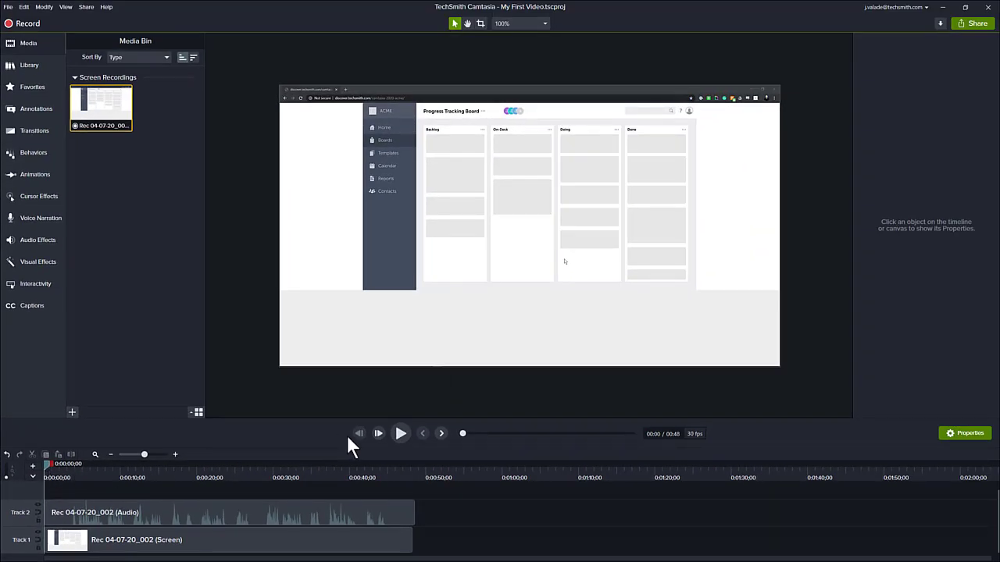
{"action": "left_click", "coordinate": [400, 434]}
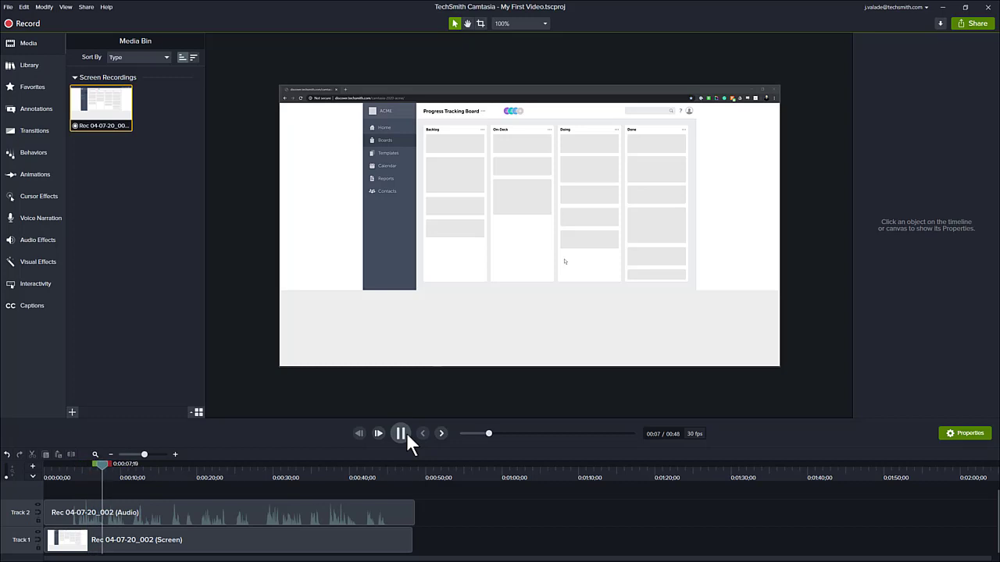
{"action": "left_click", "coordinate": [400, 433]}
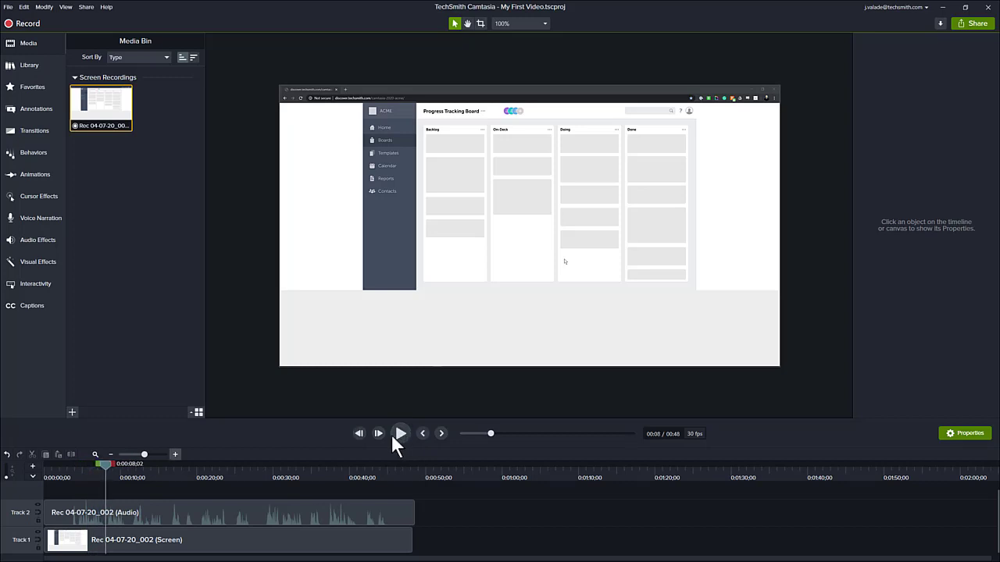
{"action": "left_click", "coordinate": [65, 473]}
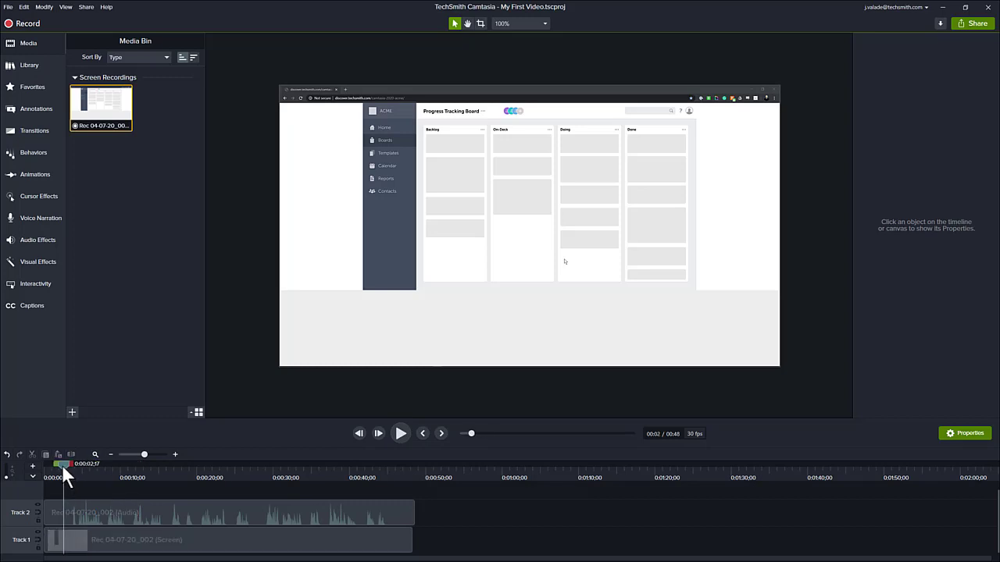
Step: Cut 0:00:00;00 to 0:00:03;07 from both the screen and audio clips
{"action": "left_click_drag", "start_coordinate": [61, 464], "coordinate": [67, 462]}
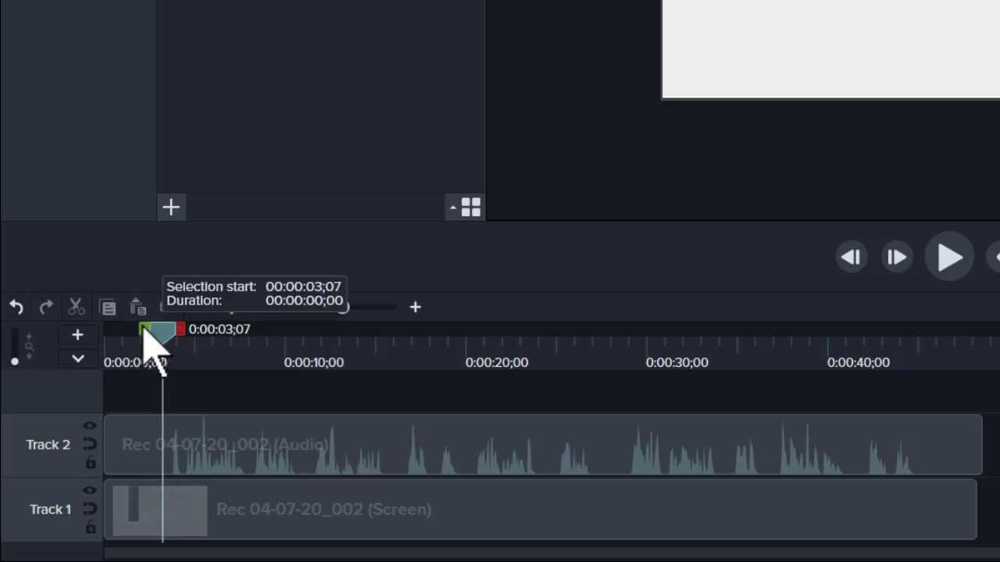
{"action": "left_click_drag", "start_coordinate": [144, 328], "coordinate": [77, 341]}
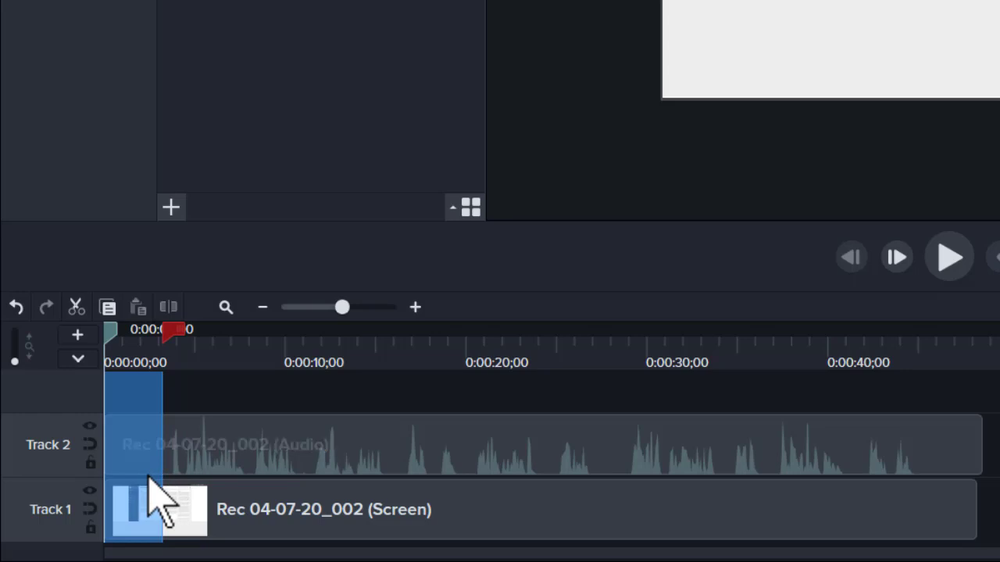
{"action": "left_click", "coordinate": [76, 306]}
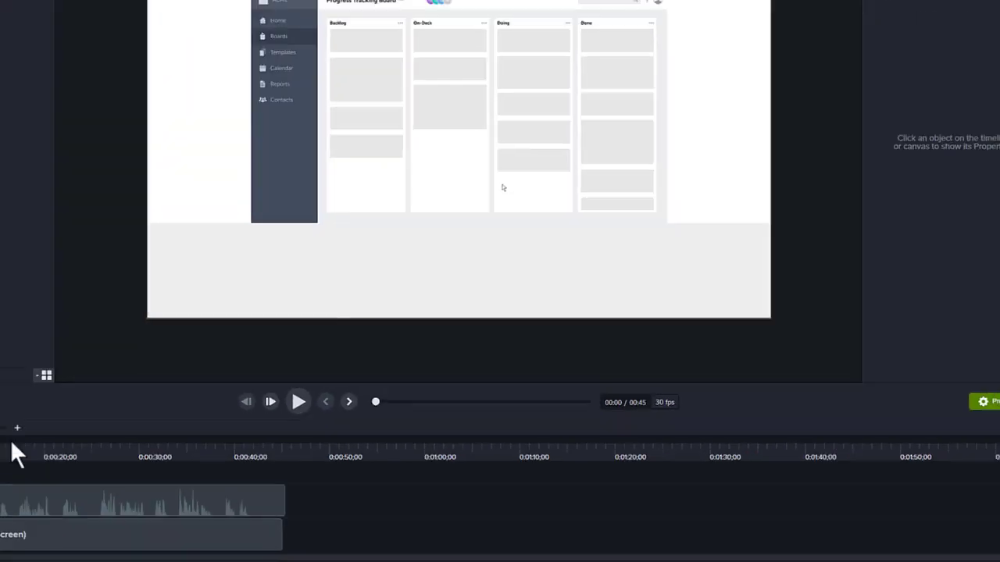
Step: Preview the clip, then cut from 0:00:42;25 to the end of both clips
{"action": "left_click", "coordinate": [155, 467]}
{"action": "left_click_drag", "start_coordinate": [156, 464], "coordinate": [369, 482]}
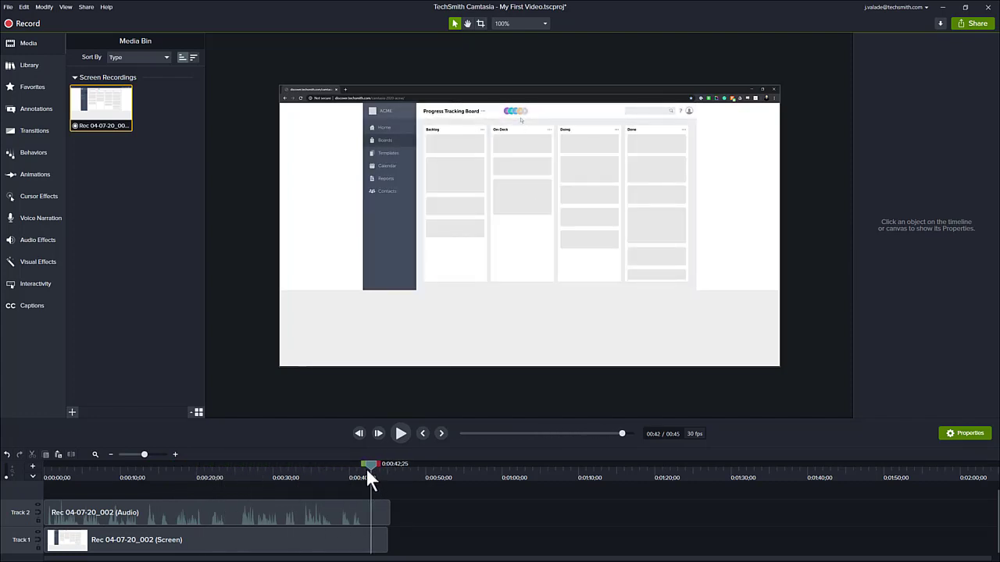
{"action": "left_click_drag", "start_coordinate": [365, 467], "coordinate": [416, 467]}
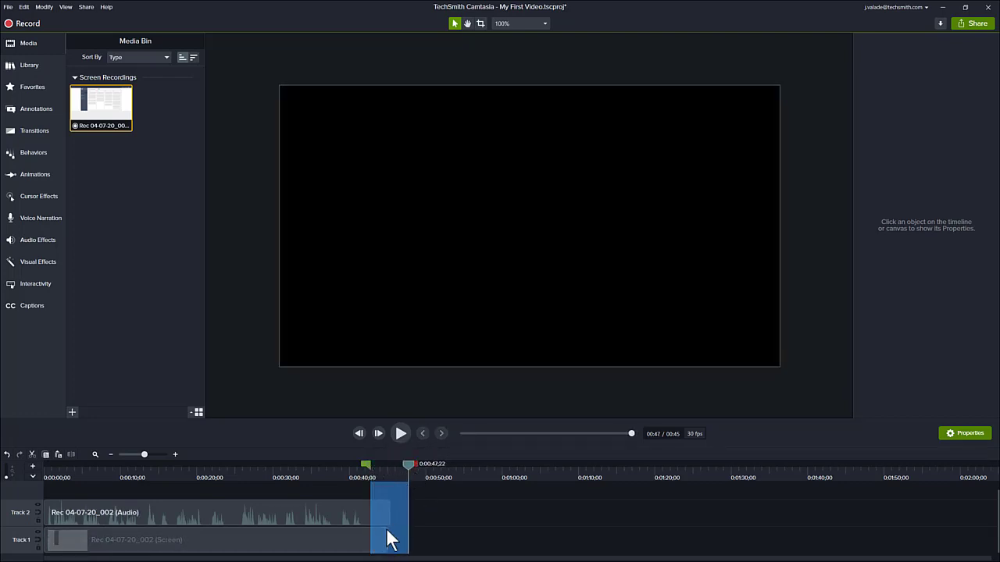
{"action": "left_click", "coordinate": [32, 455]}
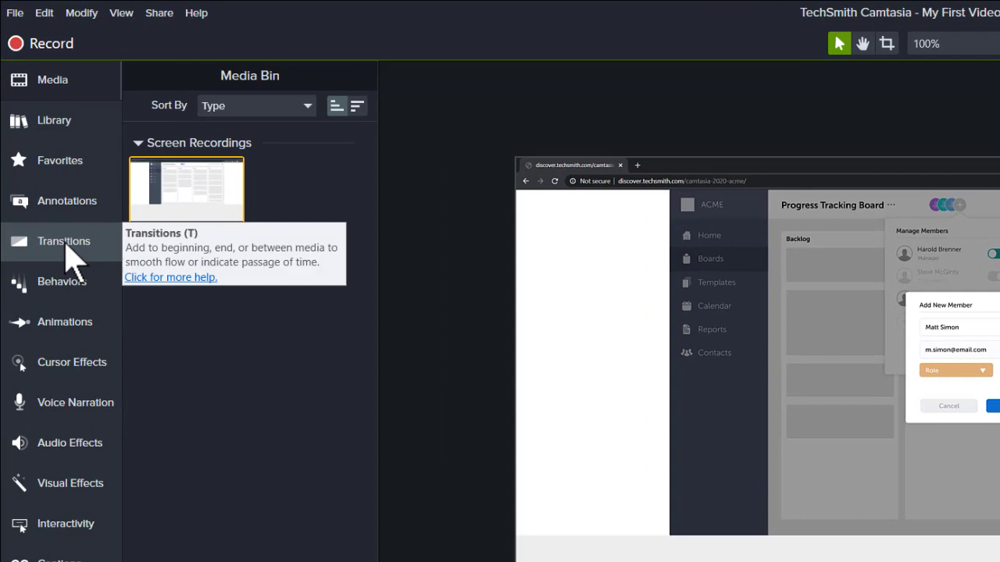
Step: Preview the Fade transition and drag it onto both ends of the Track 1 screen clip
{"action": "left_click", "coordinate": [66, 251]}
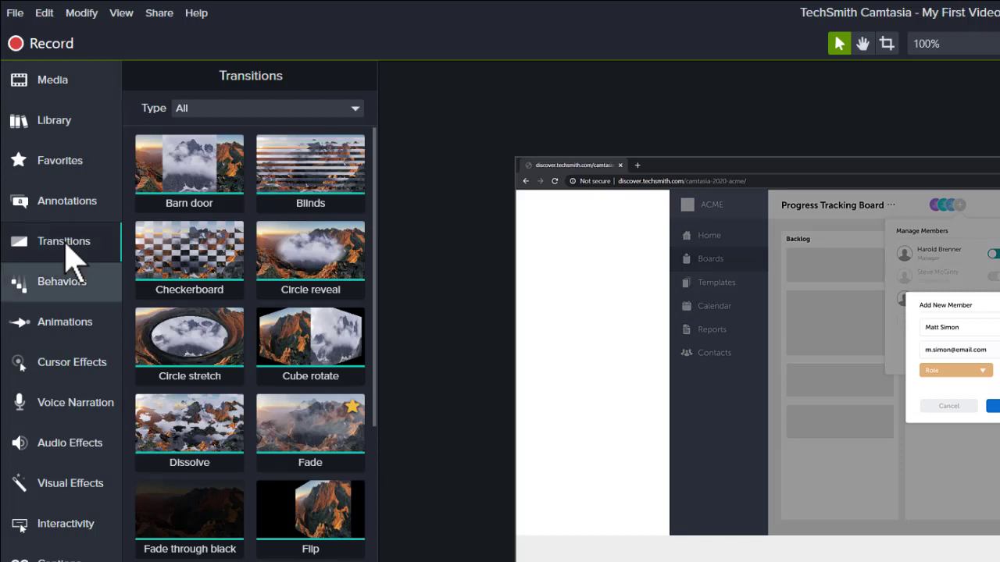
{"action": "left_click", "coordinate": [277, 423]}
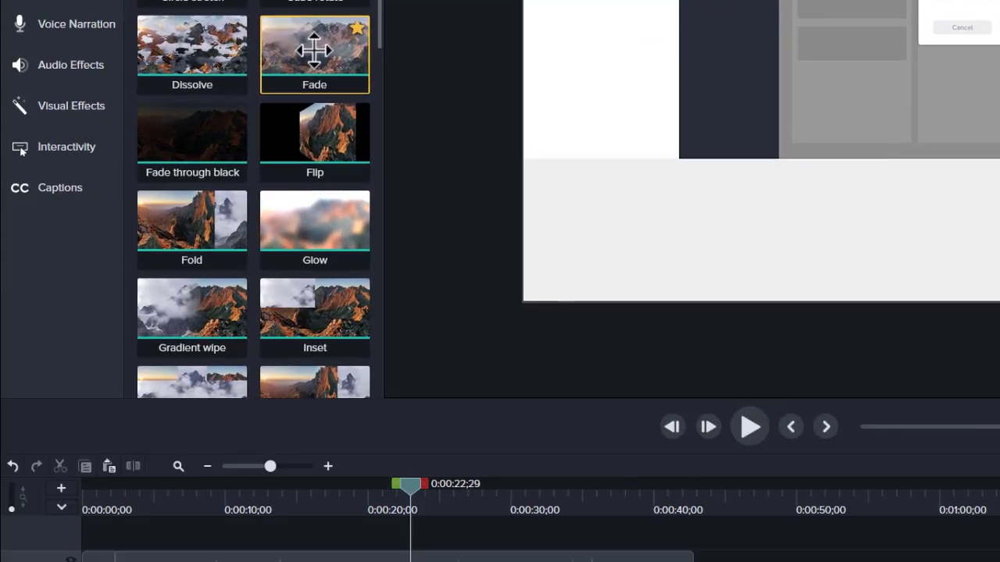
{"action": "left_click_drag", "start_coordinate": [314, 51], "coordinate": [325, 455]}
{"action": "left_click_drag", "start_coordinate": [326, 347], "coordinate": [327, 431]}
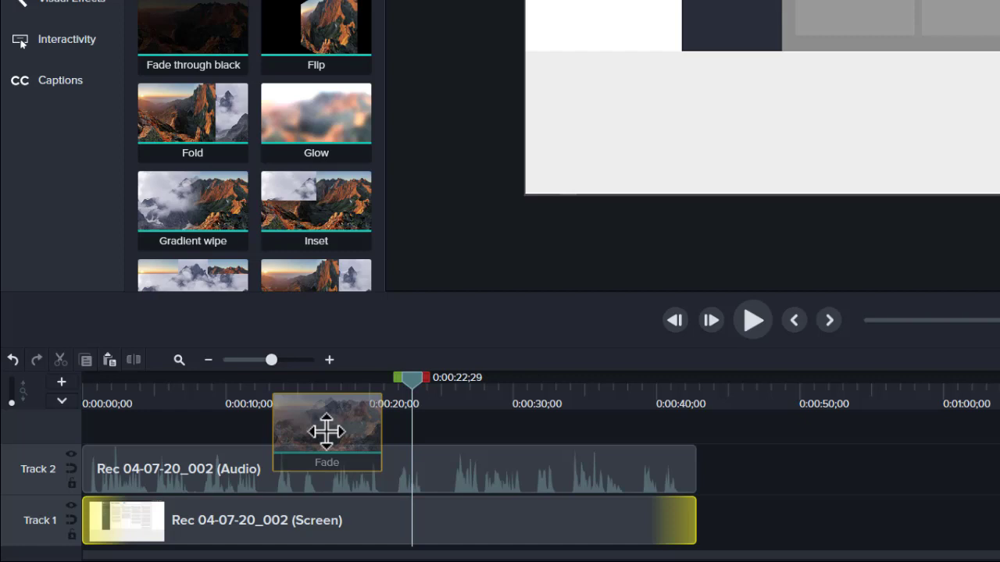
{"action": "left_click_drag", "start_coordinate": [326, 431], "coordinate": [636, 521]}
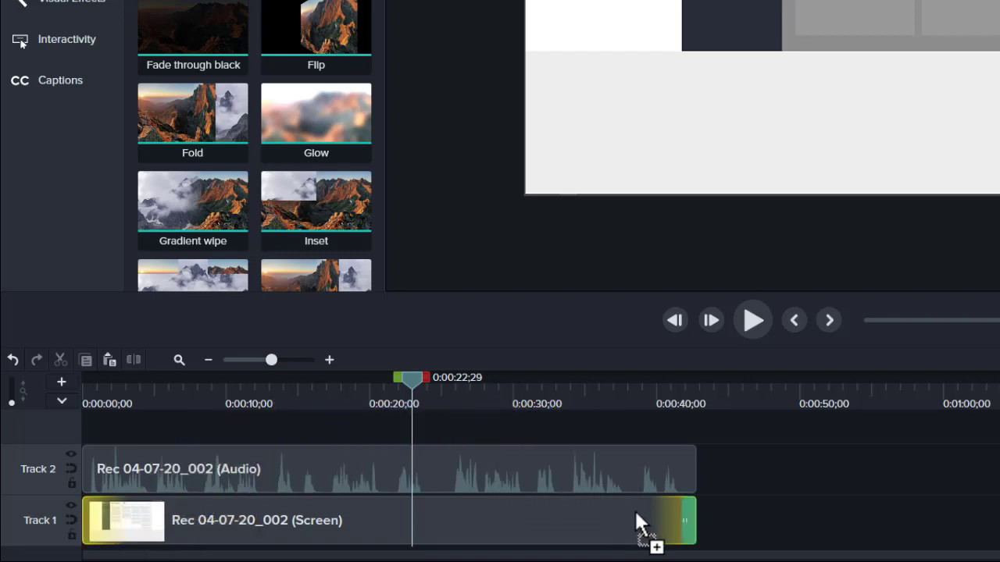
{"action": "left_click_drag", "start_coordinate": [634, 508], "coordinate": [373, 415]}
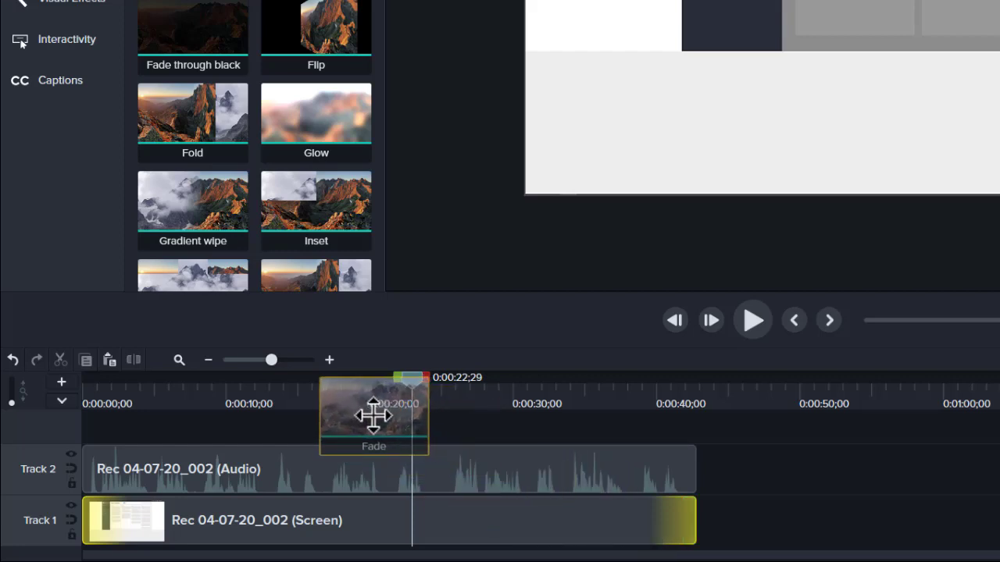
{"action": "left_click_drag", "start_coordinate": [373, 415], "coordinate": [361, 521]}
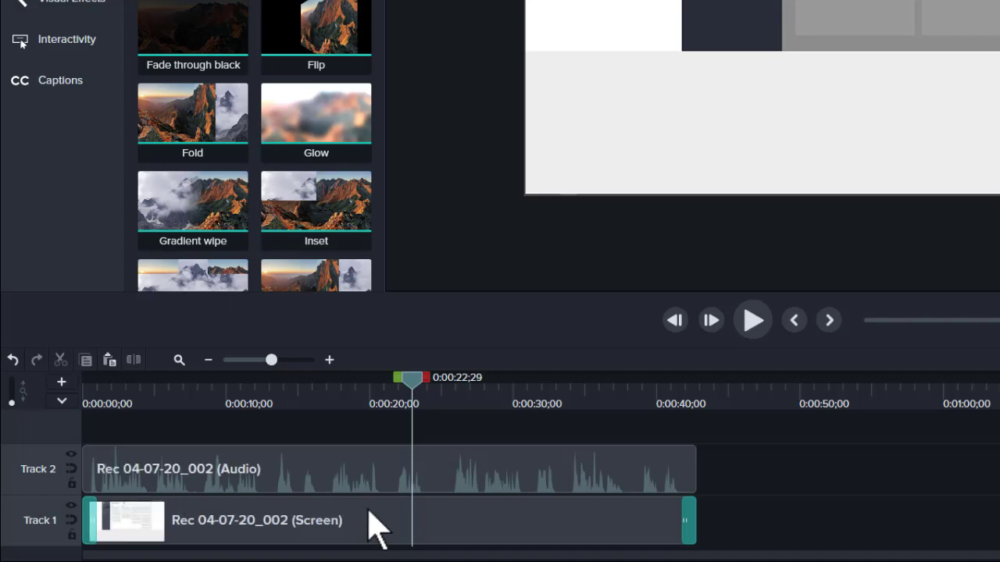
{"action": "left_click_drag", "start_coordinate": [413, 383], "coordinate": [44, 472]}
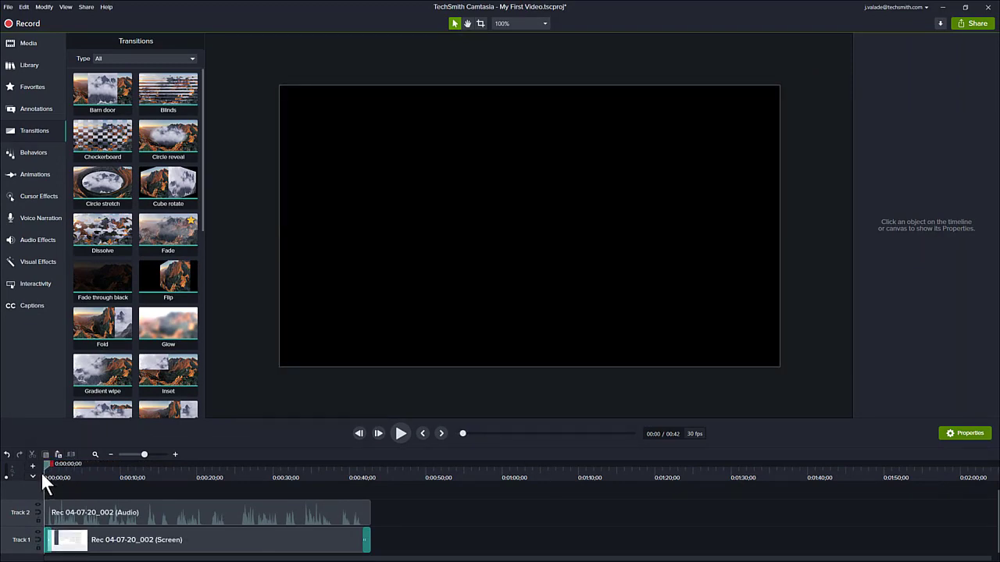
Step: Play the start and end of the timeline to check the fade-in and fade-out
{"action": "left_click", "coordinate": [400, 434]}
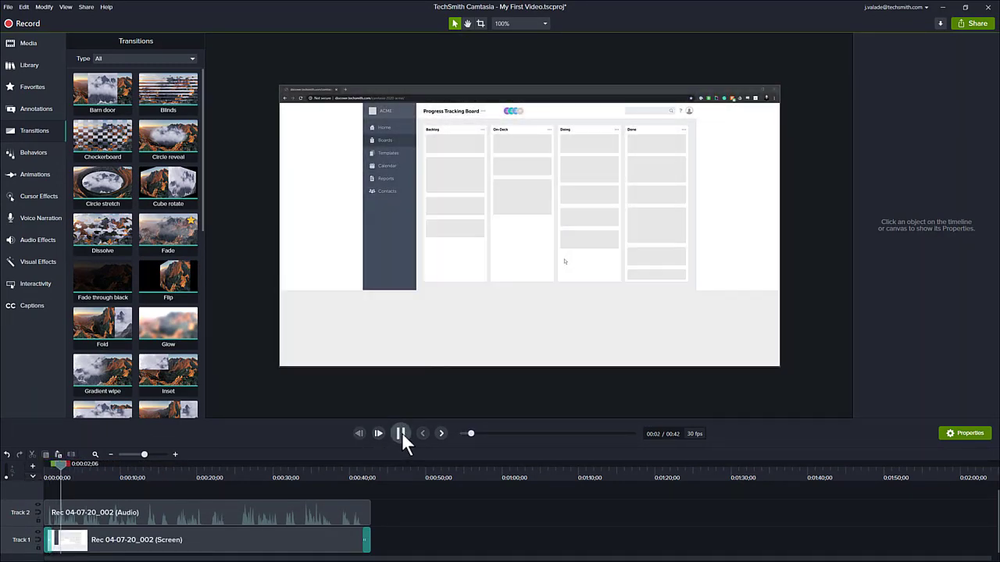
{"action": "left_click", "coordinate": [401, 434]}
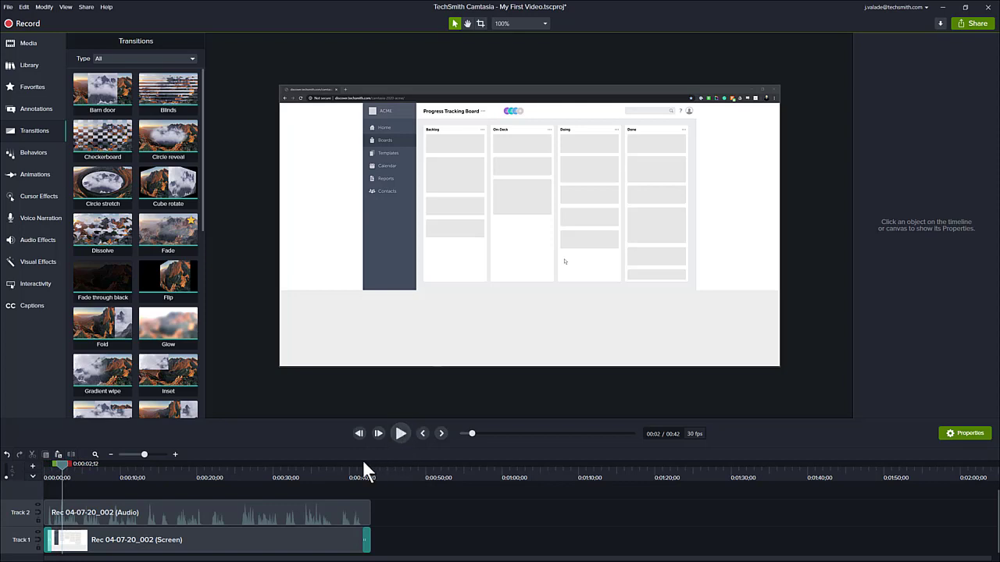
{"action": "left_click_drag", "start_coordinate": [348, 470], "coordinate": [355, 463]}
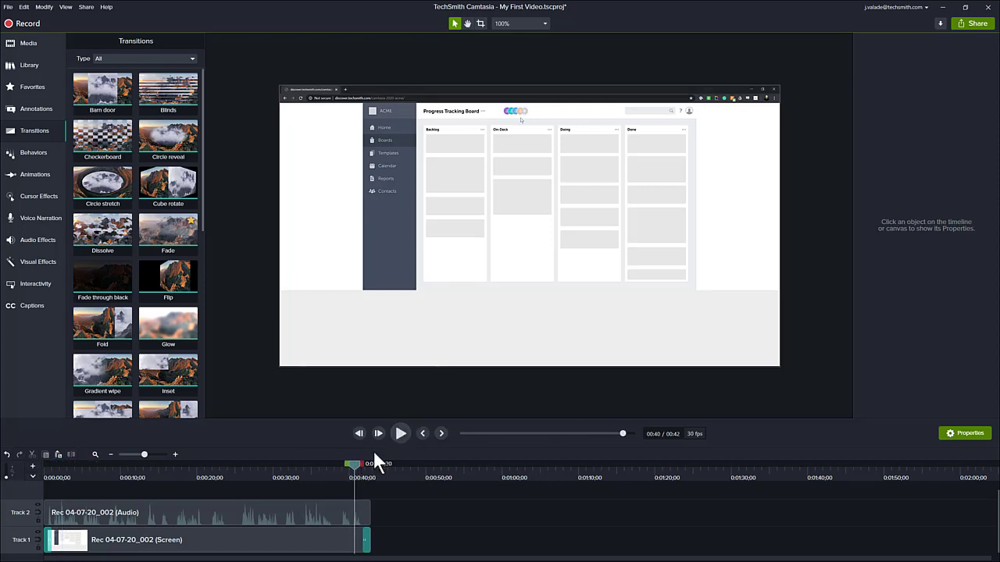
{"action": "left_click", "coordinate": [399, 431]}
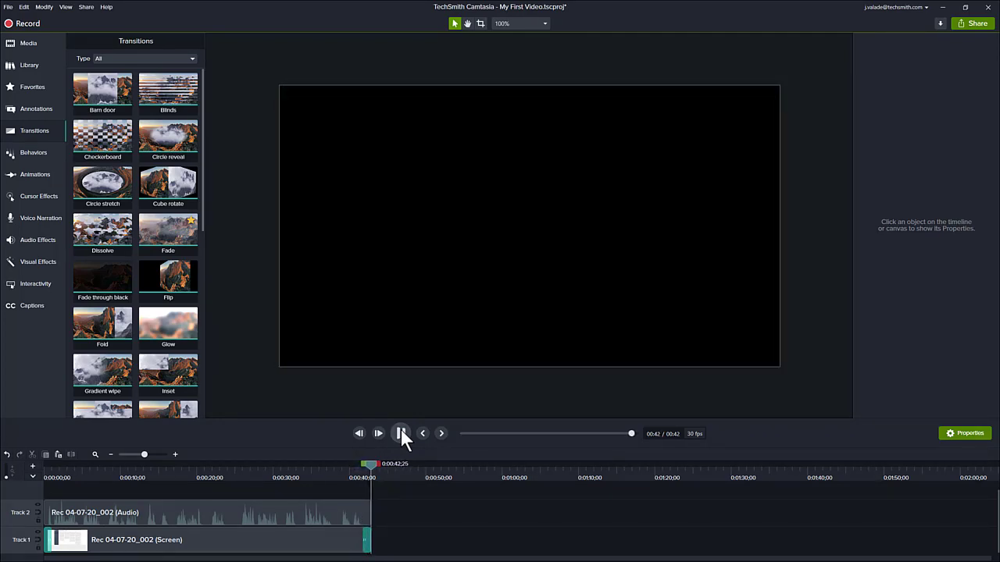
{"action": "left_click", "coordinate": [199, 472]}
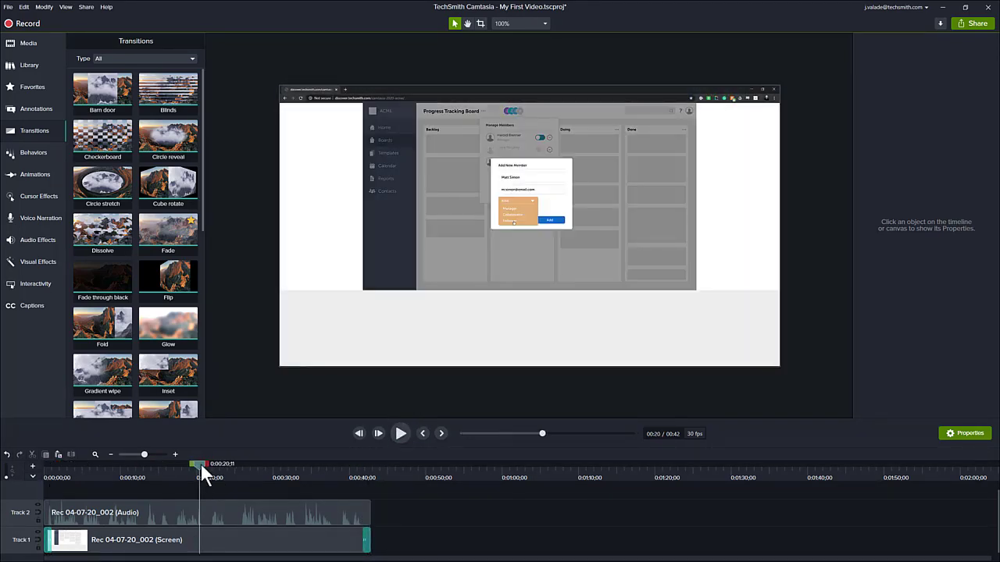
Step: Return the playhead to 0:00:16;22 and bring up the Cursor Effects collection
{"action": "left_click_drag", "start_coordinate": [200, 462], "coordinate": [173, 460]}
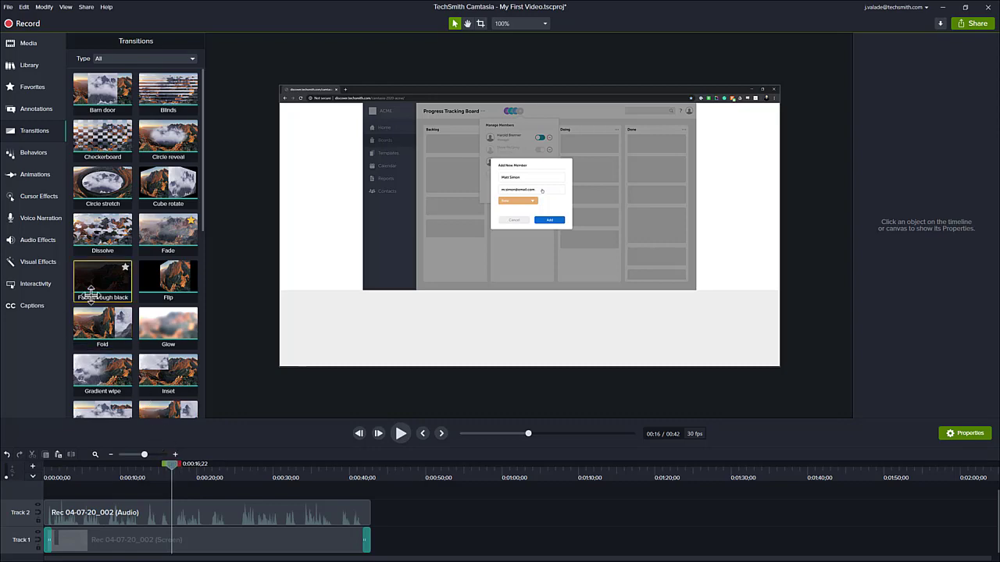
{"action": "left_click", "coordinate": [42, 195]}
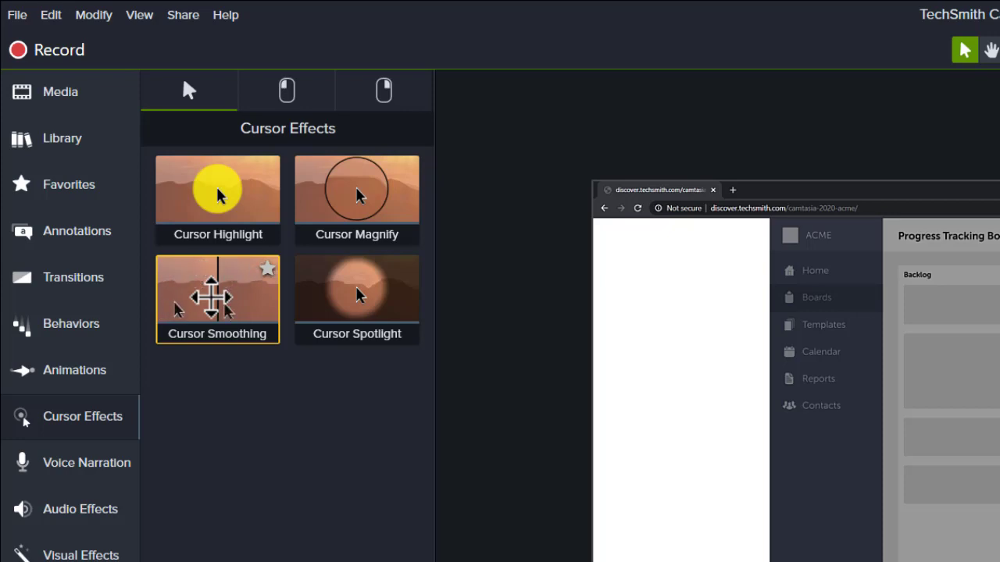
Step: Apply Cursor Smoothing to the Track 1 screen recording clip
{"action": "left_click_drag", "start_coordinate": [209, 304], "coordinate": [247, 561]}
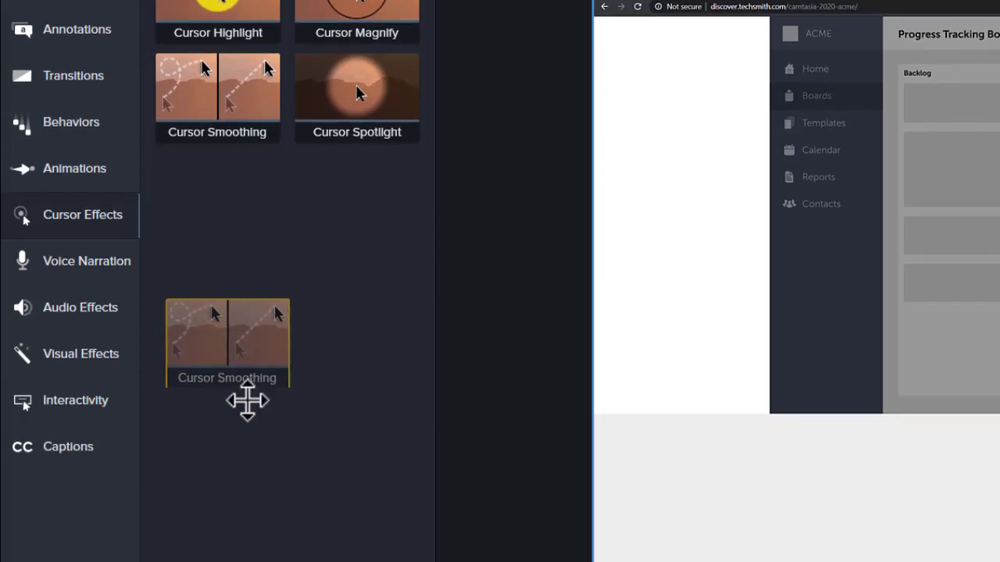
{"action": "left_click_drag", "start_coordinate": [247, 400], "coordinate": [337, 507]}
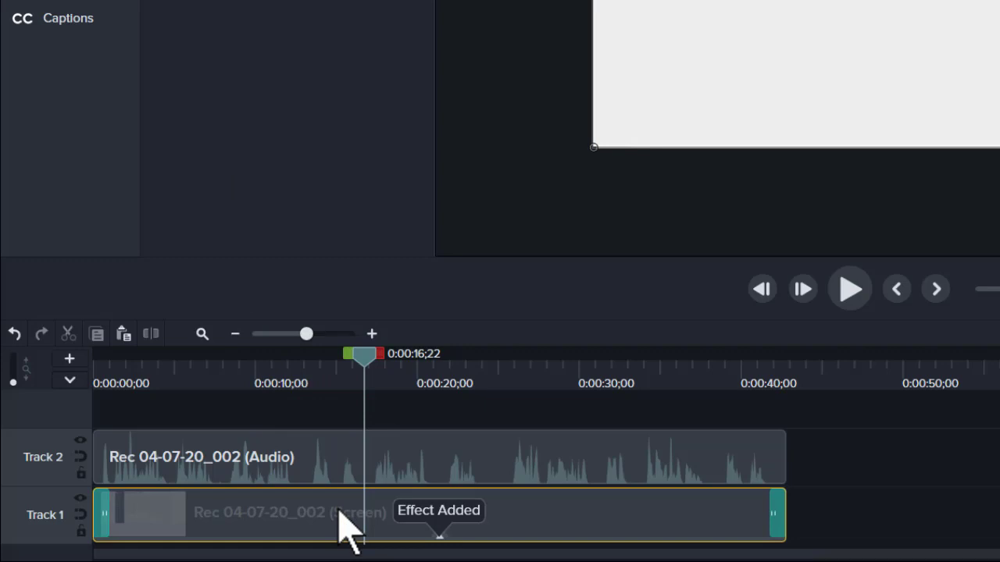
{"action": "left_click_drag", "start_coordinate": [364, 355], "coordinate": [214, 381]}
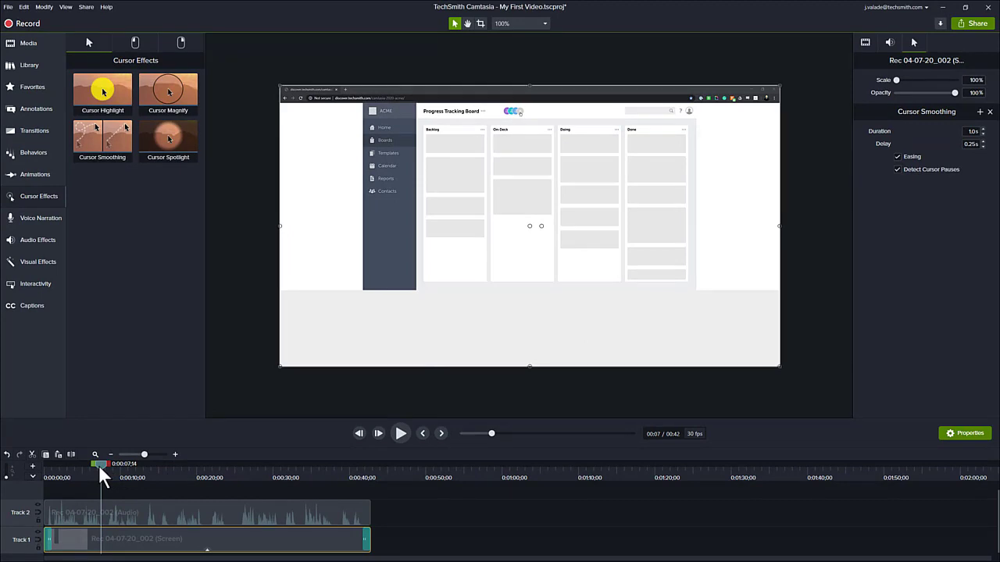
Step: Scrub around the Manage Members moment and play it to check the smoothed cursor
{"action": "left_click_drag", "start_coordinate": [98, 464], "coordinate": [116, 463]}
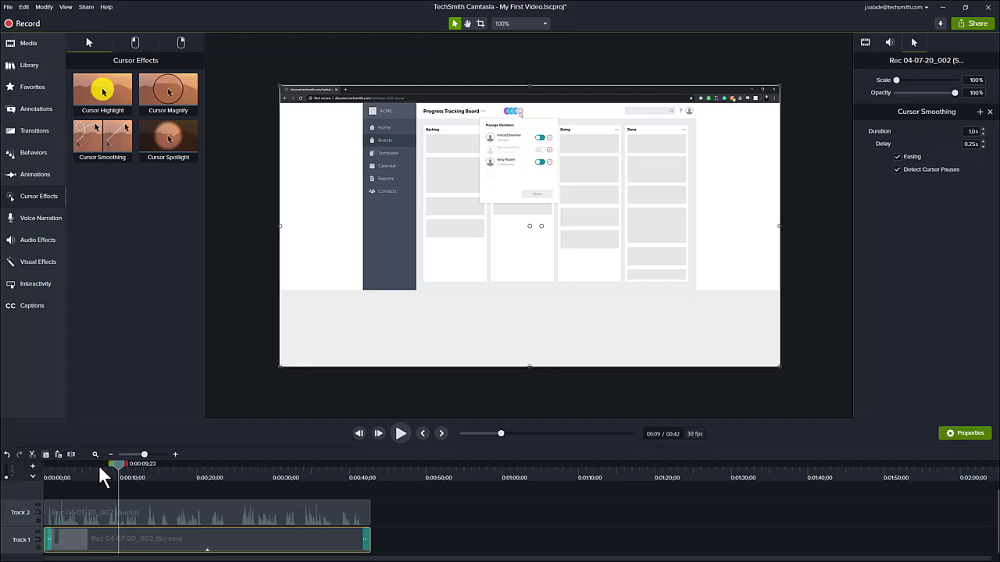
{"action": "left_click_drag", "start_coordinate": [119, 464], "coordinate": [81, 466]}
{"action": "left_click", "coordinate": [396, 436]}
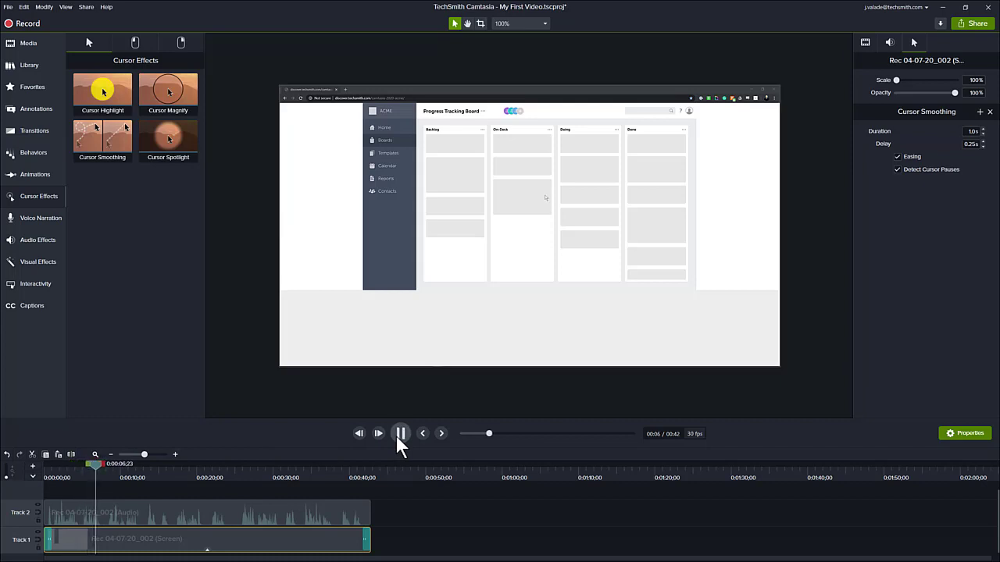
{"action": "left_click", "coordinate": [408, 433]}
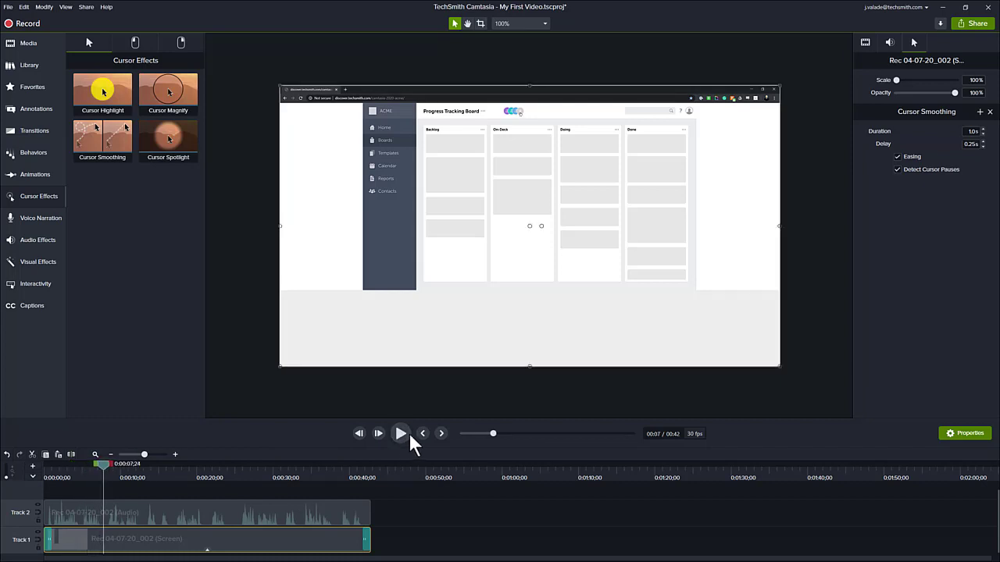
{"action": "left_click_drag", "start_coordinate": [103, 464], "coordinate": [80, 459]}
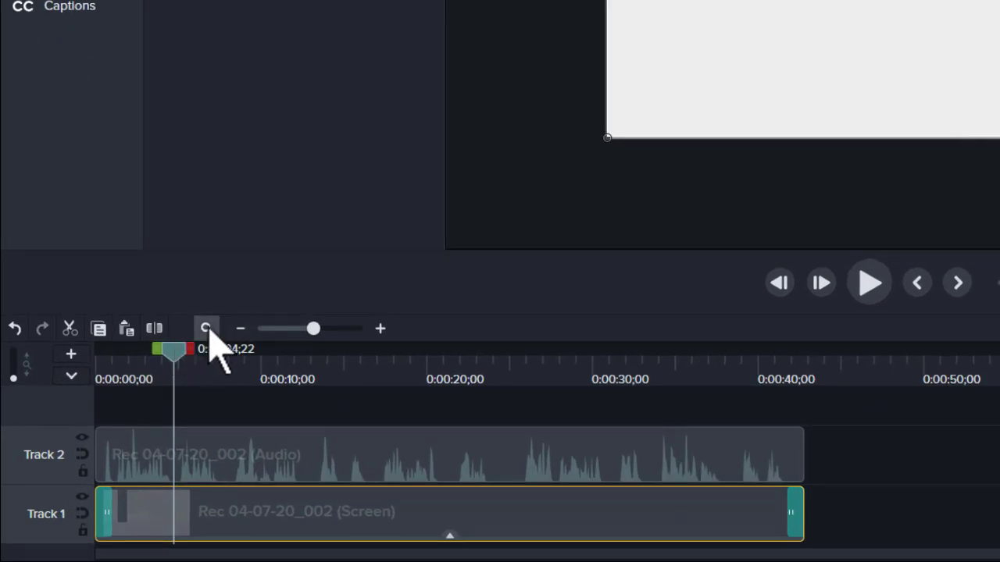
Step: Fit the clip to the timeline, set the playhead to 0:00:05;05, and show the callout annotations
{"action": "left_click", "coordinate": [207, 329]}
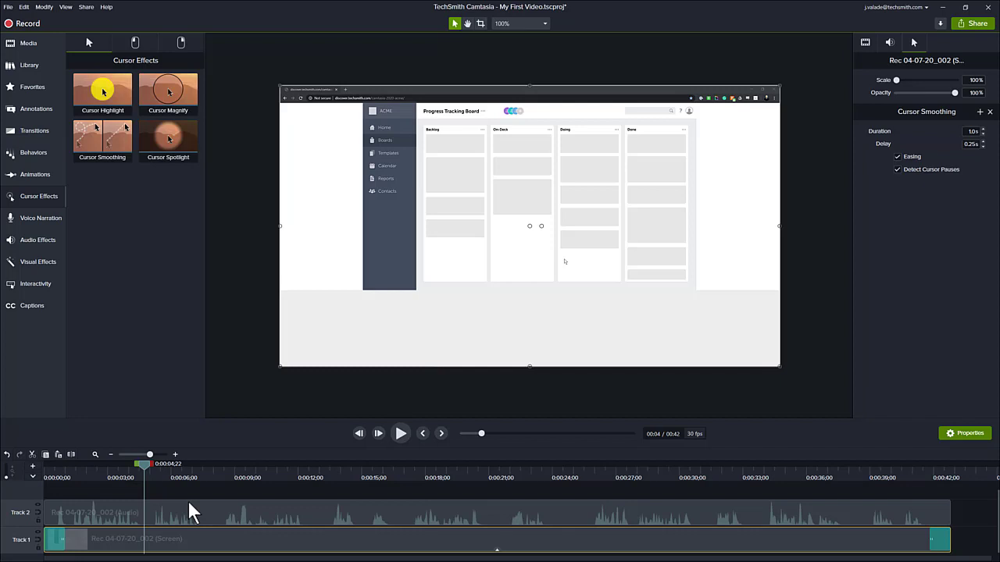
{"action": "left_click_drag", "start_coordinate": [143, 463], "coordinate": [165, 467]}
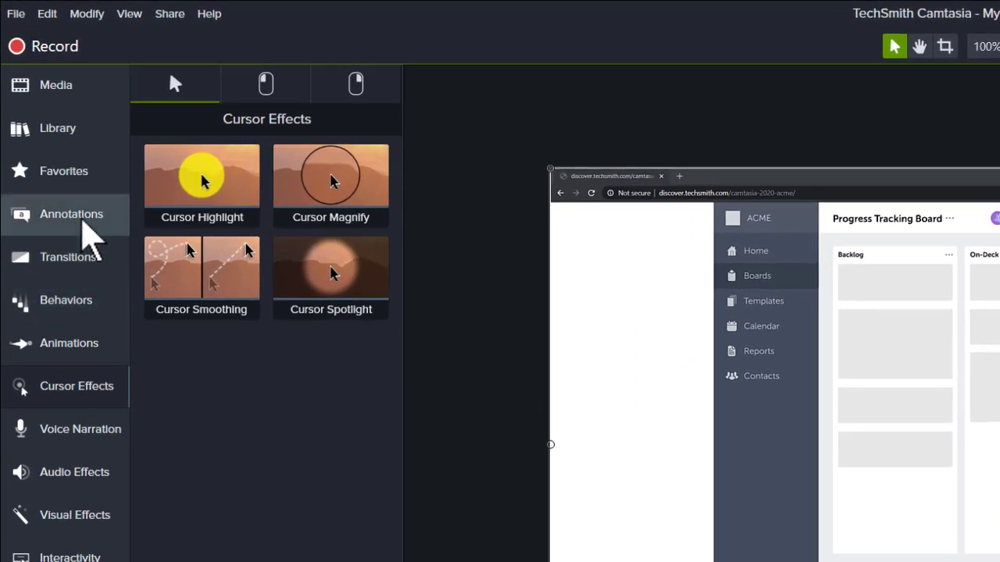
{"action": "left_click", "coordinate": [89, 236]}
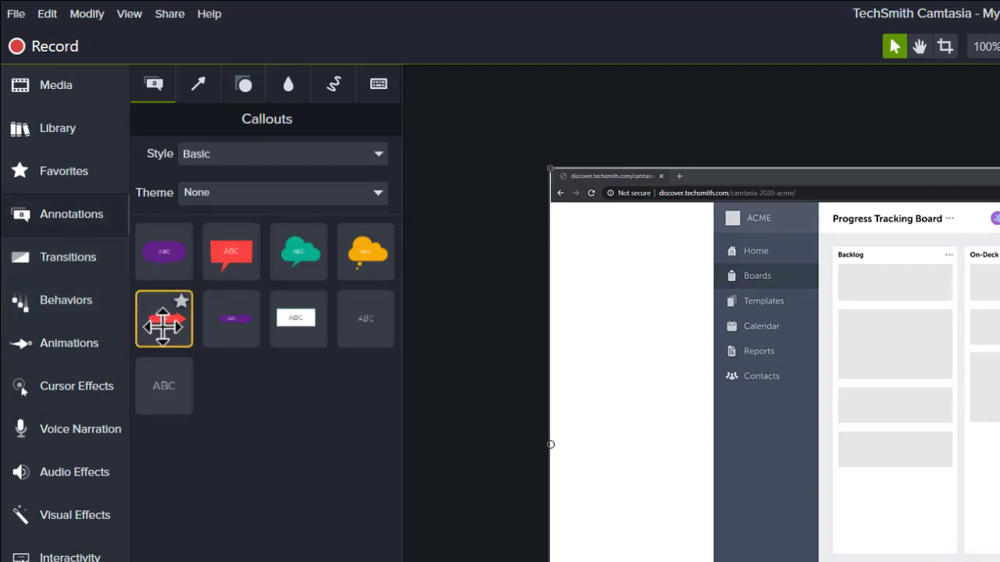
Step: Place the red Text Arrow callout on the canvas over the top of the ACME board
{"action": "left_click_drag", "start_coordinate": [162, 319], "coordinate": [572, 192]}
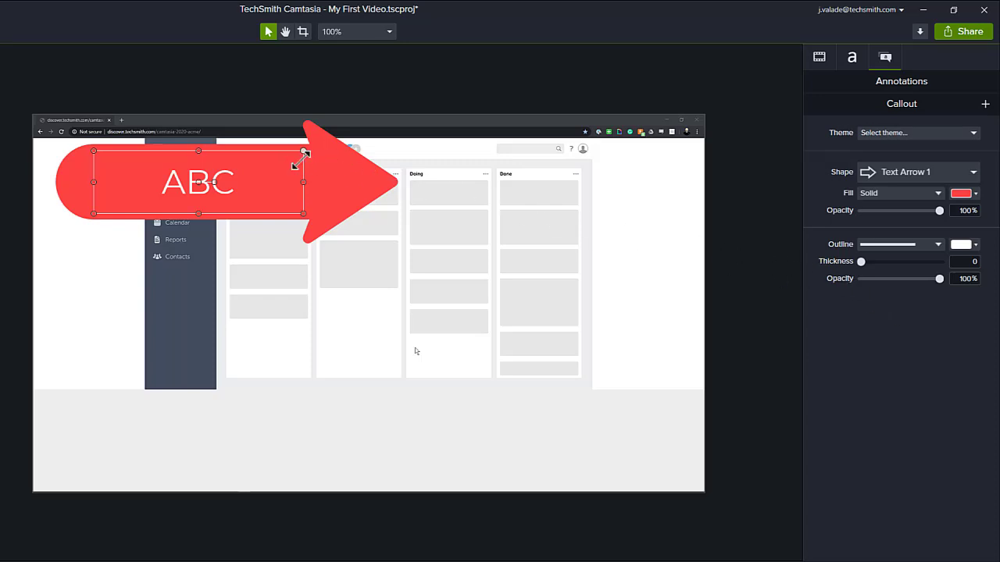
Step: Clear the callout's ABC text, shrink the arrow, and shift its clip to start at 0:00:05;05
{"action": "double_click", "coordinate": [221, 181]}
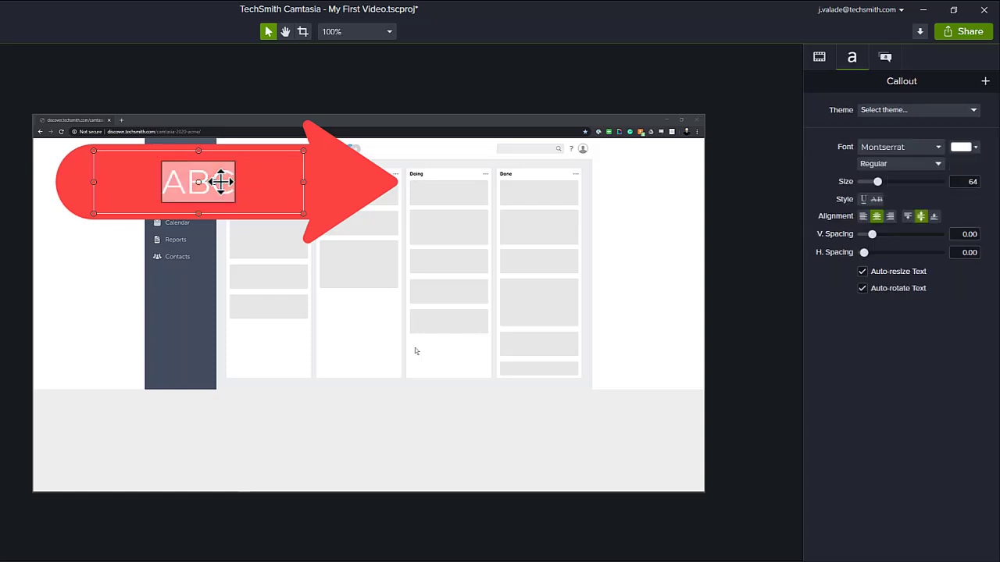
{"action": "key", "text": "BackSpace"}
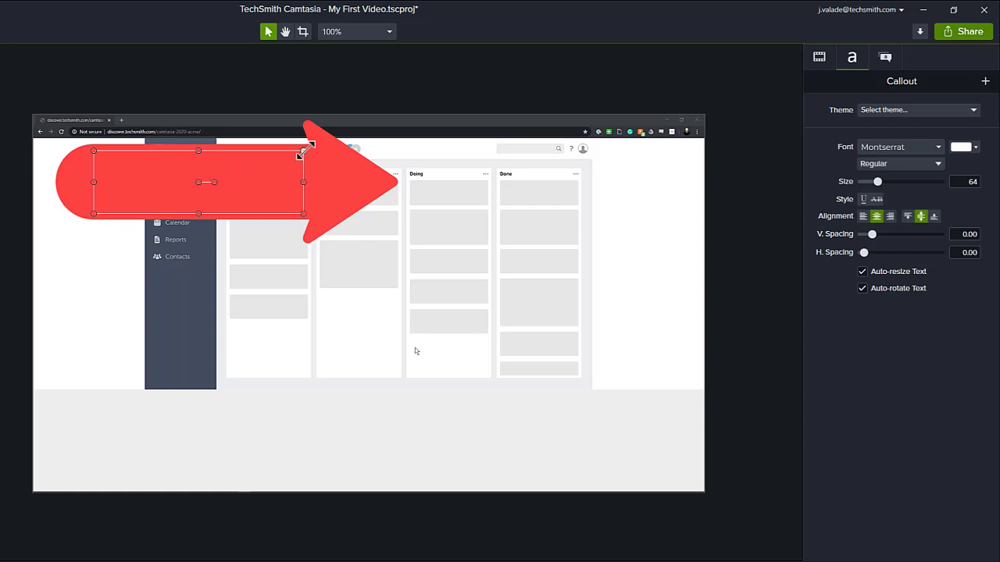
{"action": "left_click_drag", "start_coordinate": [305, 150], "coordinate": [308, 149]}
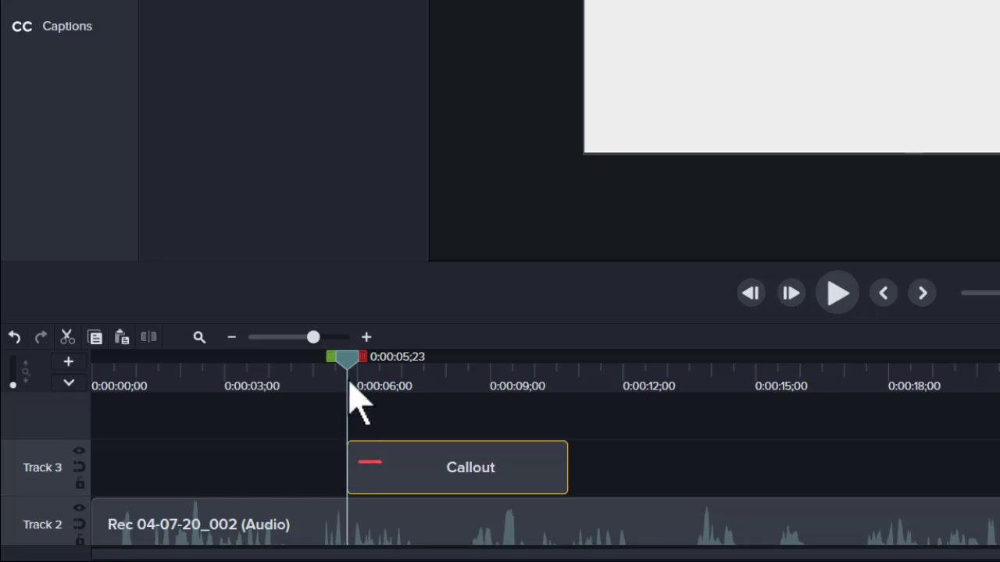
{"action": "left_click_drag", "start_coordinate": [453, 469], "coordinate": [422, 468]}
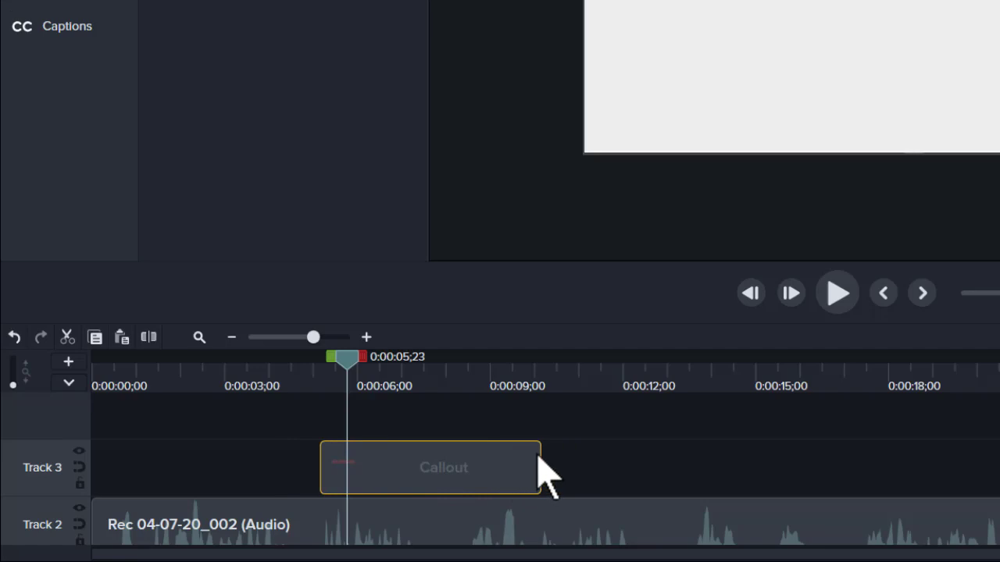
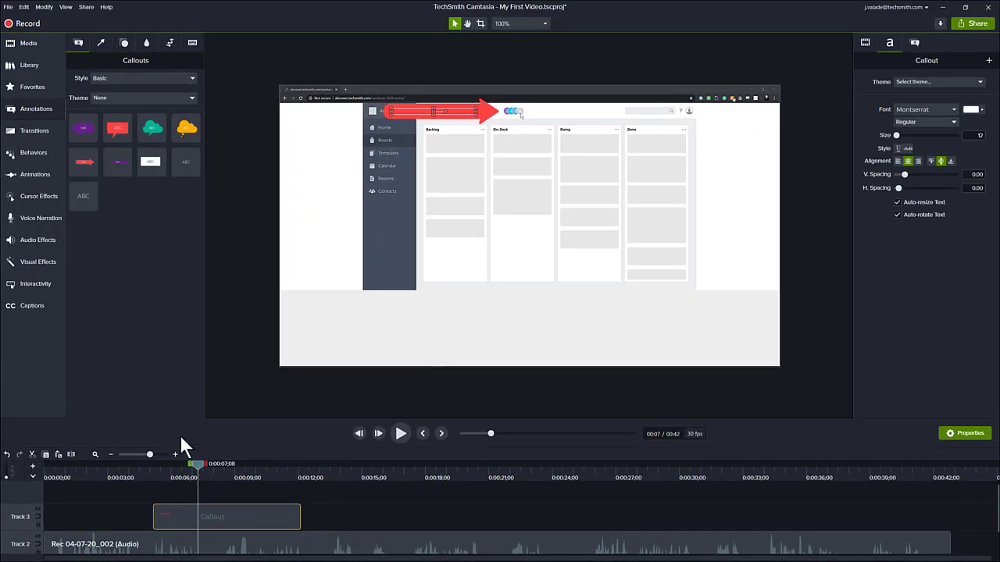
Step: Apply the Fade transition to both ends of the arrow callout clip, then return the playhead to just before it
{"action": "left_click", "coordinate": [35, 132]}
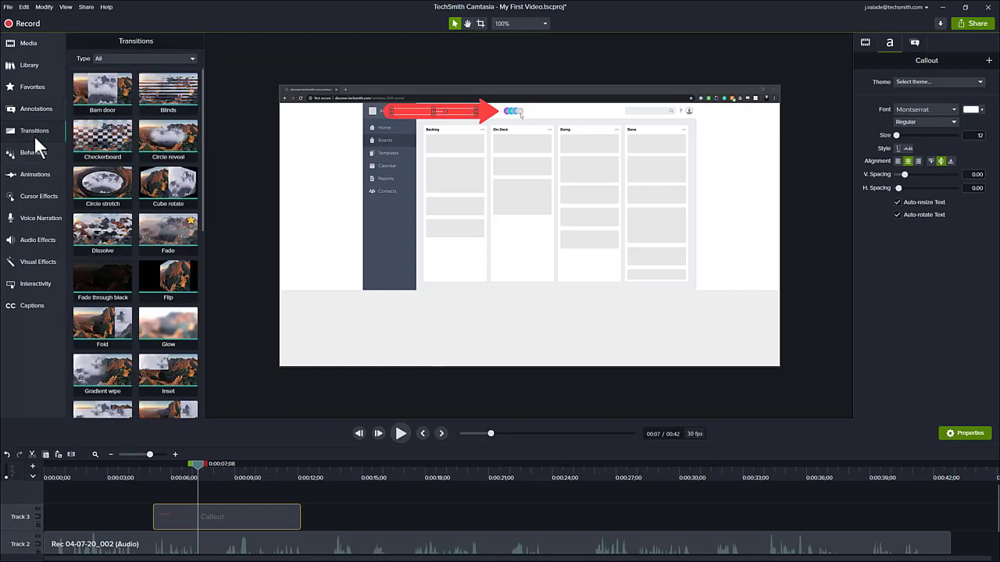
{"action": "left_click_drag", "start_coordinate": [162, 233], "coordinate": [221, 521]}
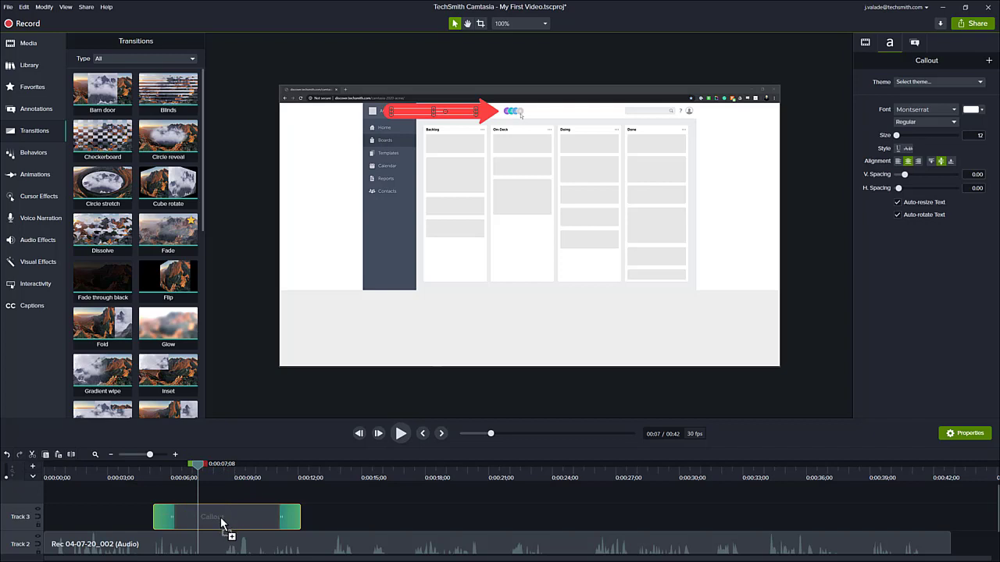
{"action": "left_click_drag", "start_coordinate": [221, 522], "coordinate": [221, 521]}
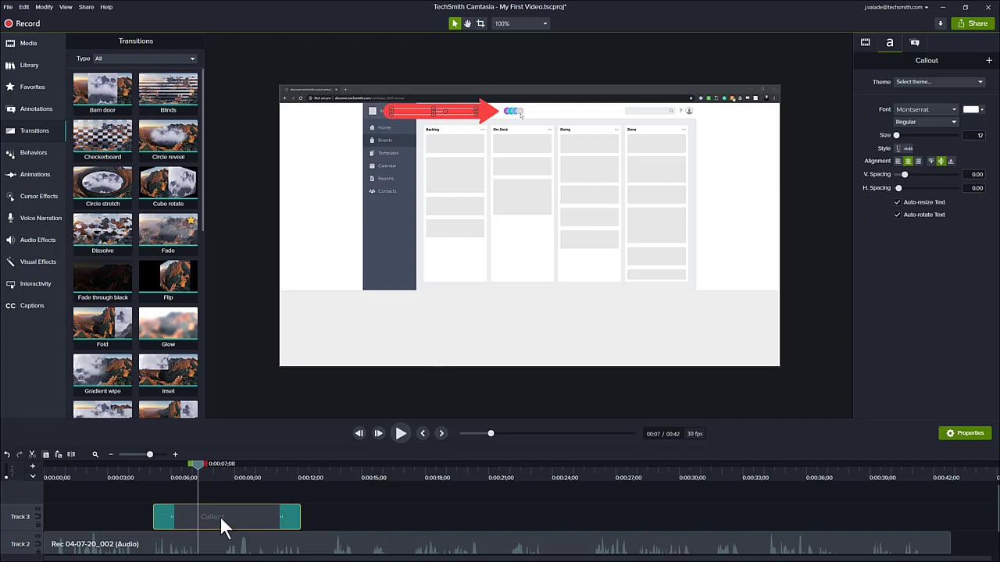
{"action": "left_click", "coordinate": [136, 469]}
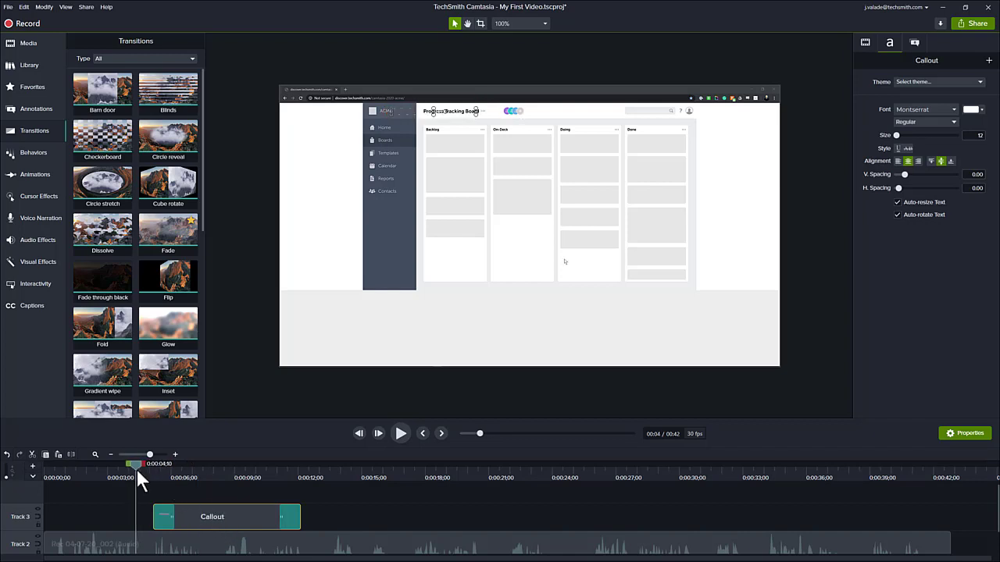
{"action": "left_click", "coordinate": [399, 431]}
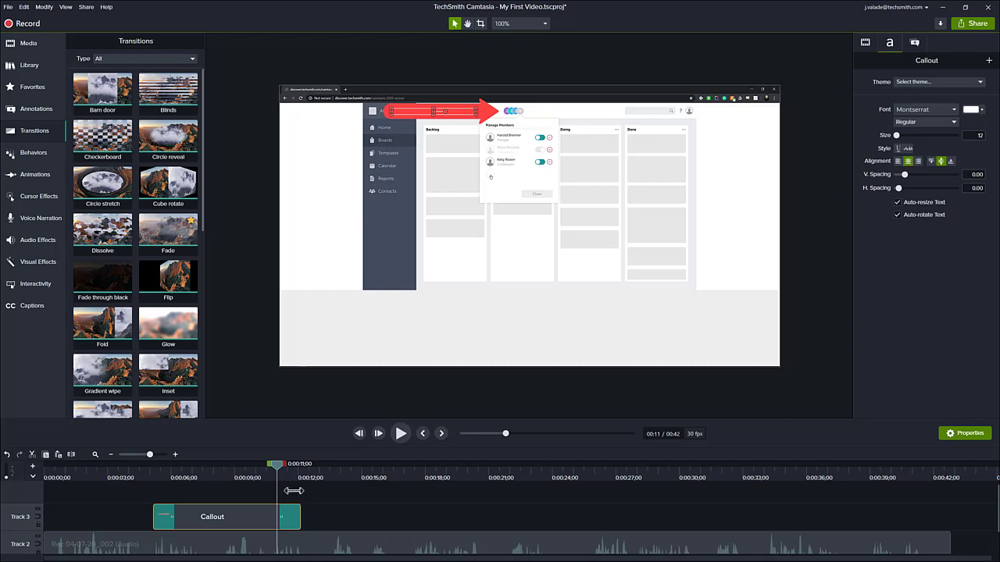
Step: Extend the Track 3 callout clip's right edge later, then set the playhead near 0:00:09;22
{"action": "left_click_drag", "start_coordinate": [300, 509], "coordinate": [348, 510]}
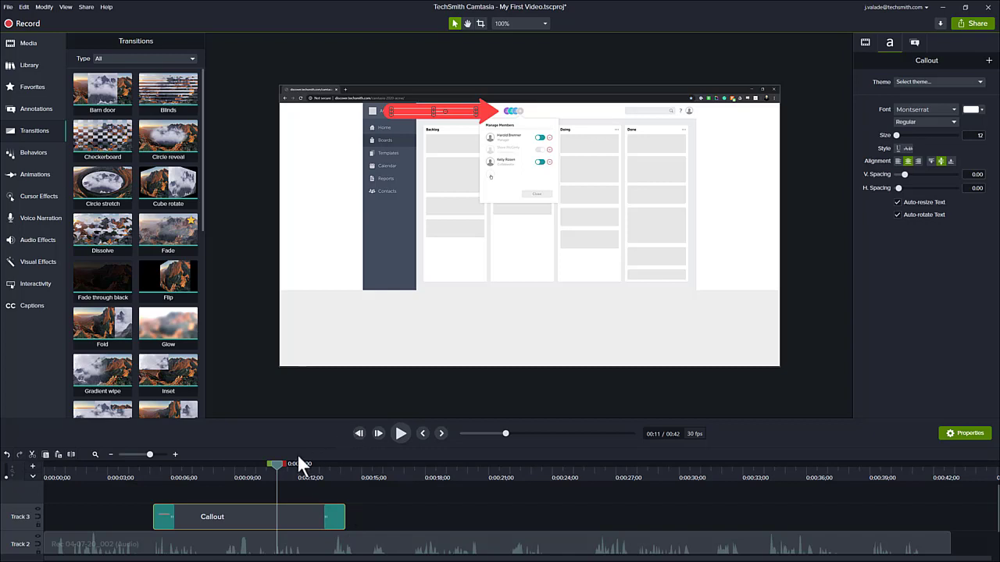
{"action": "left_click_drag", "start_coordinate": [277, 463], "coordinate": [269, 466]}
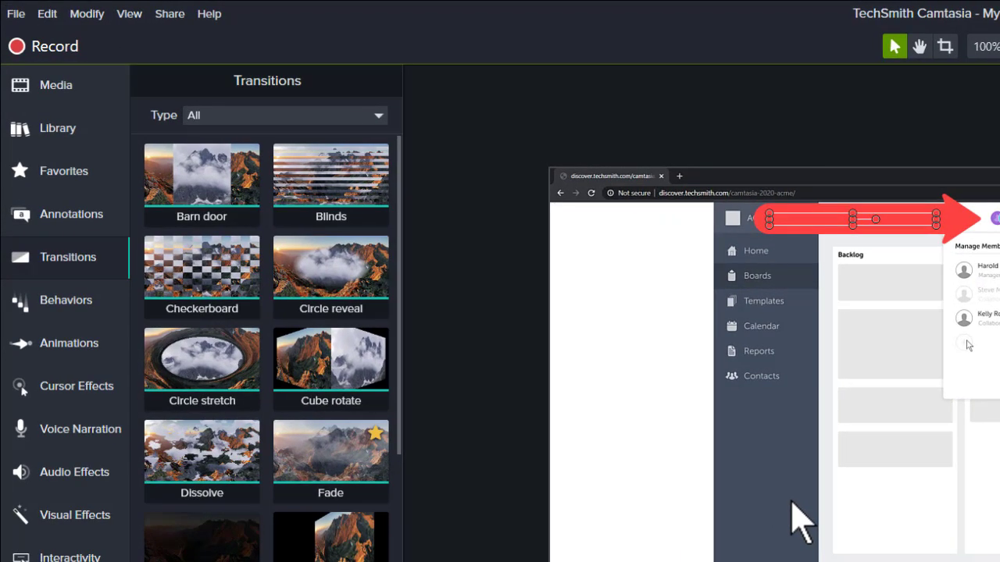
Step: Drop the Custom animation preset onto the callout clip near the 0:00:10;19 playhead
{"action": "left_click", "coordinate": [64, 355]}
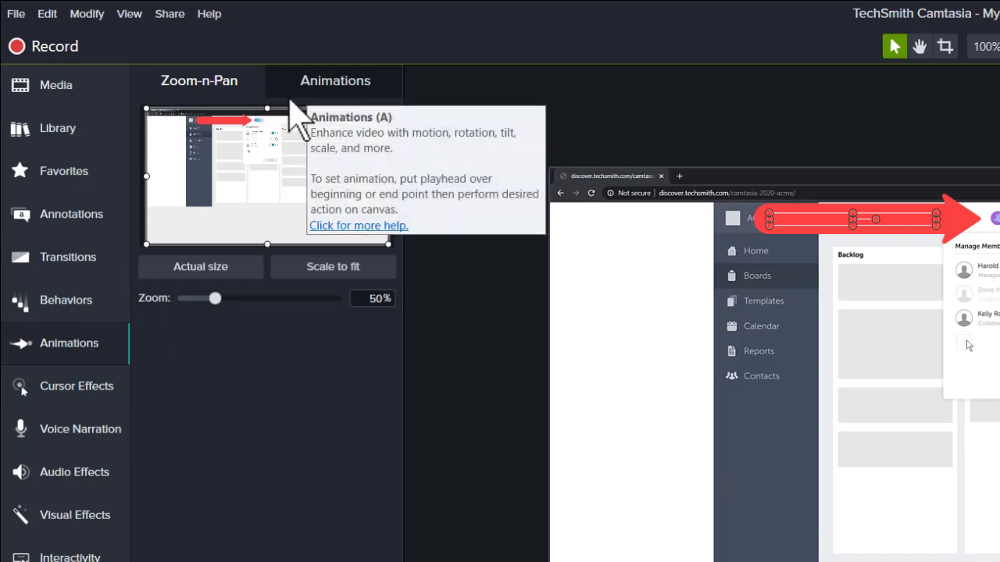
{"action": "left_click", "coordinate": [317, 89]}
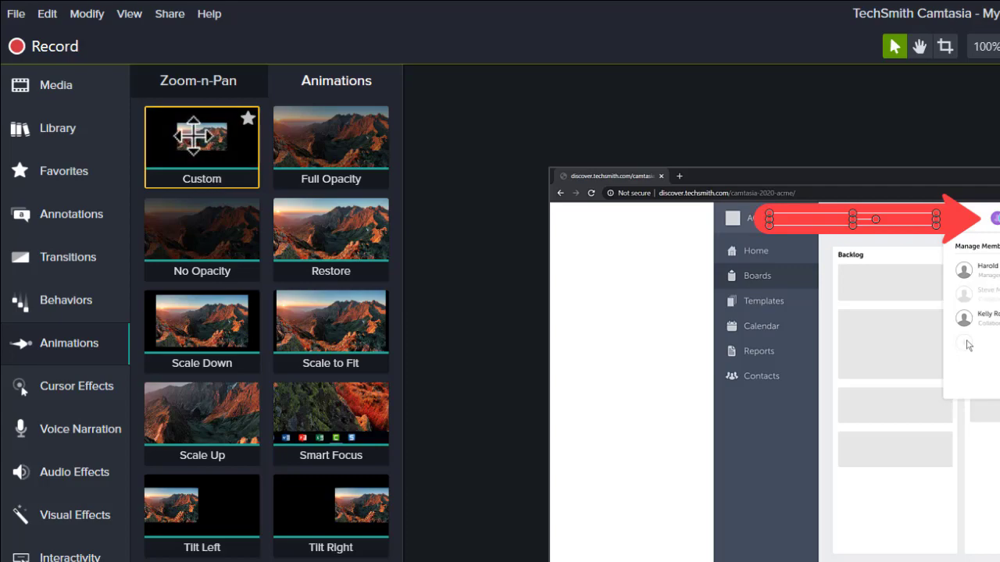
{"action": "left_click_drag", "start_coordinate": [193, 137], "coordinate": [368, 561]}
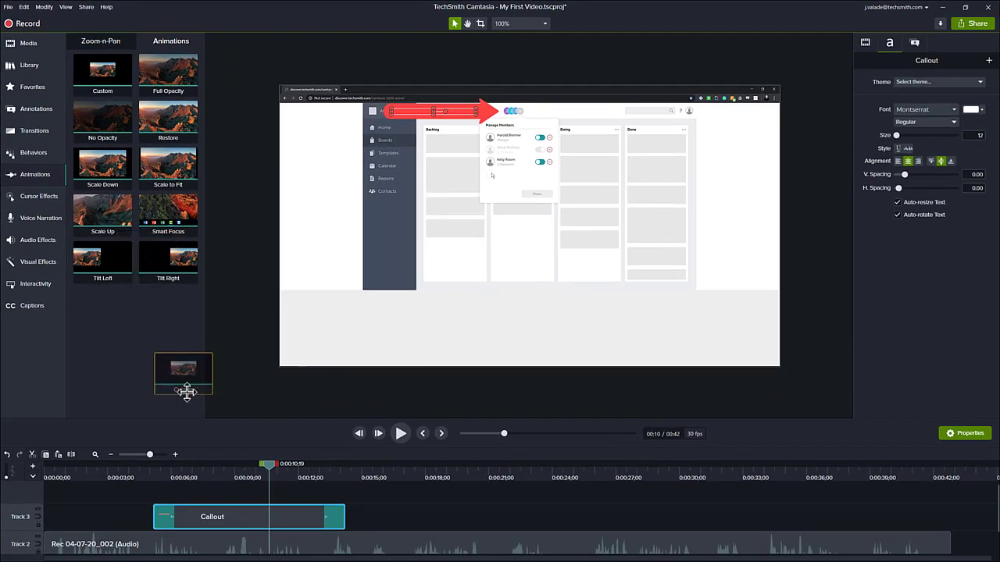
{"action": "left_click_drag", "start_coordinate": [187, 392], "coordinate": [253, 519]}
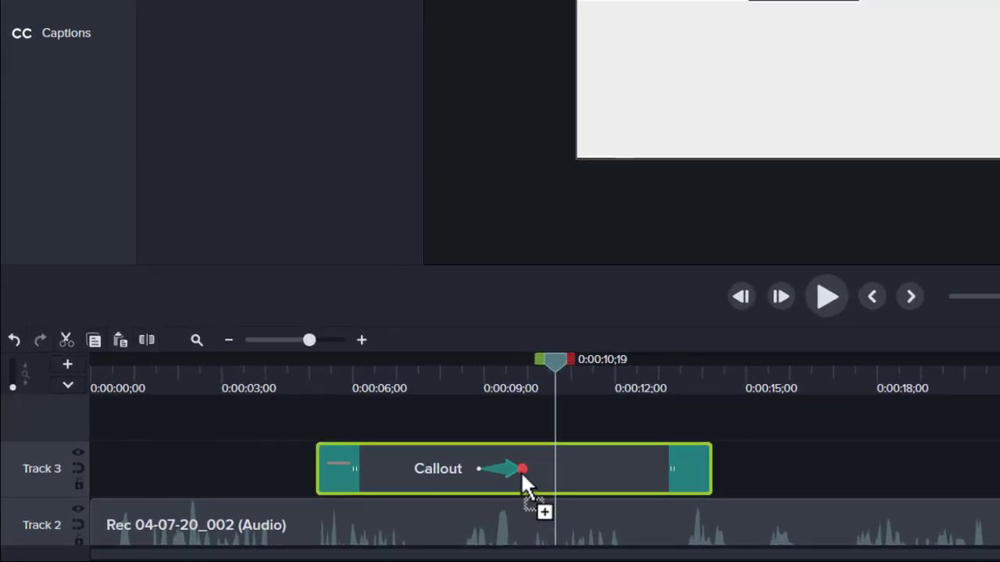
Step: Align the Custom animation's end with 0:00:10;19 and drag its start earlier so it lasts longer
{"action": "left_click_drag", "start_coordinate": [522, 475], "coordinate": [553, 472]}
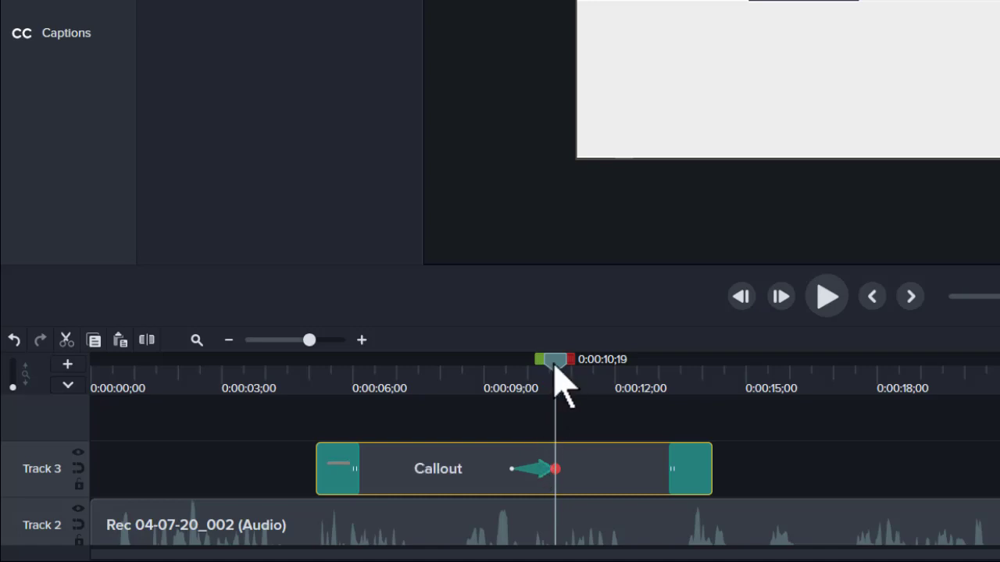
{"action": "left_click_drag", "start_coordinate": [556, 367], "coordinate": [558, 375]}
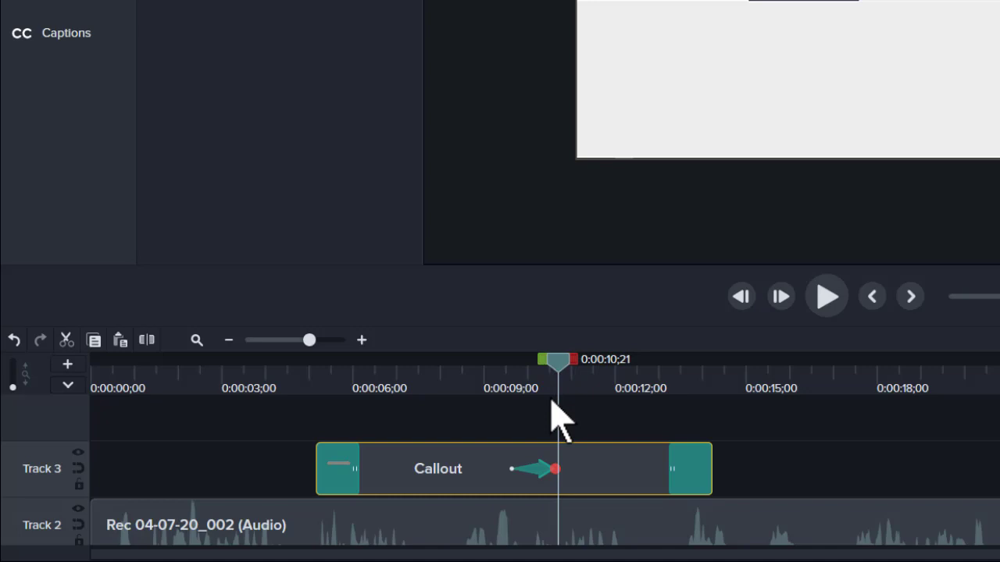
{"action": "left_click", "coordinate": [512, 468]}
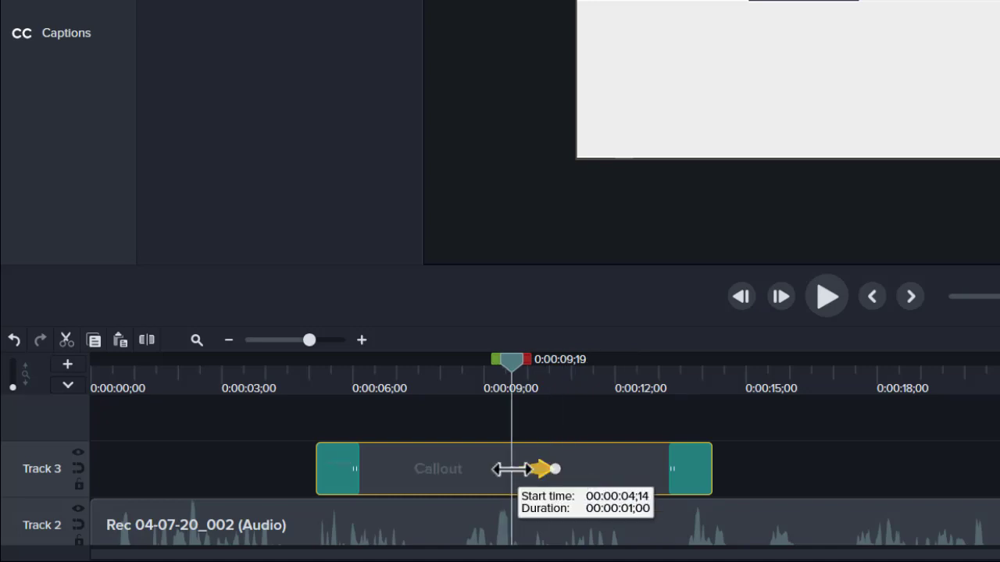
{"action": "left_click_drag", "start_coordinate": [512, 468], "coordinate": [499, 469]}
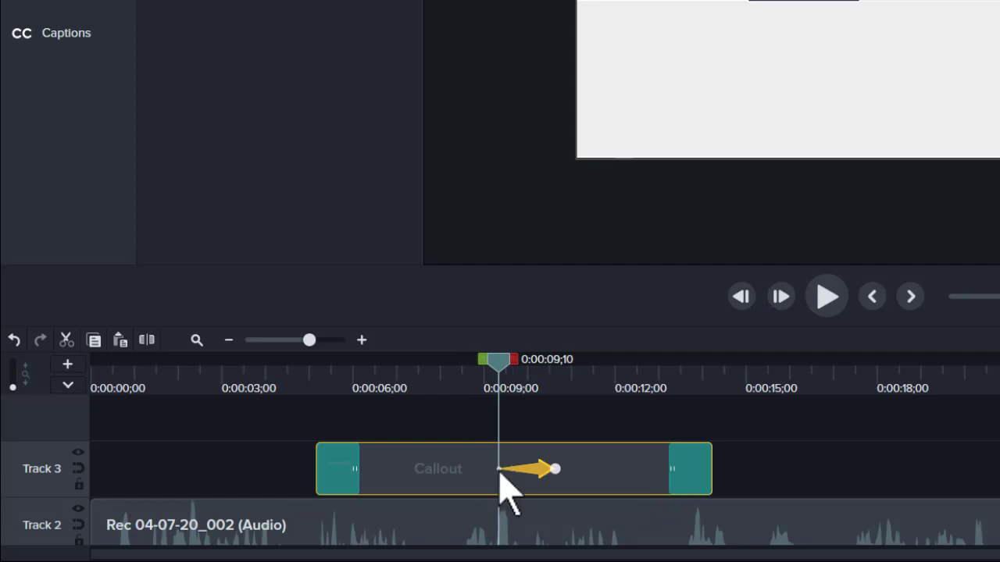
{"action": "left_click", "coordinate": [556, 469]}
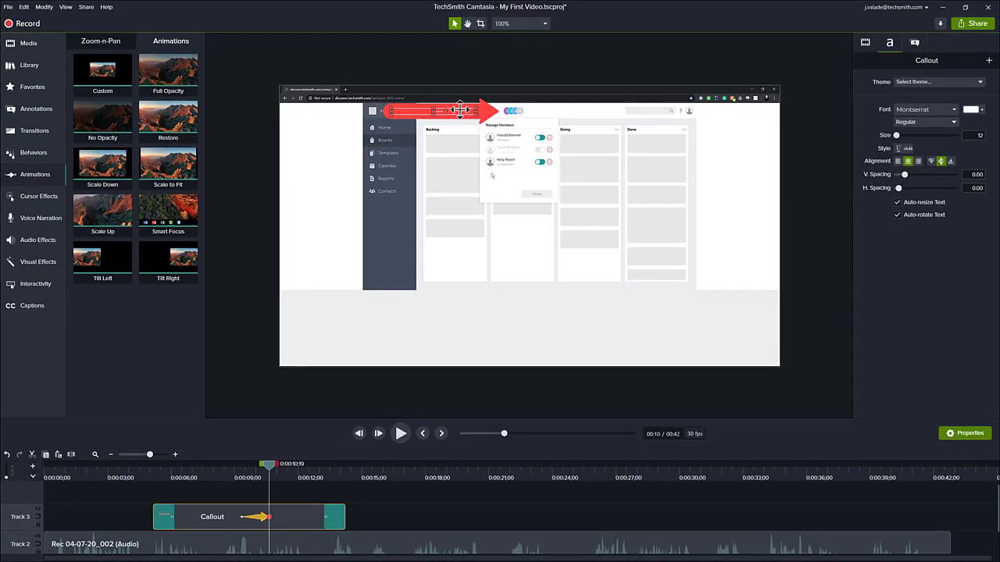
Step: At the animation's end, move the red arrow down onto the third member row, then scrub back to check
{"action": "left_click_drag", "start_coordinate": [459, 111], "coordinate": [445, 173]}
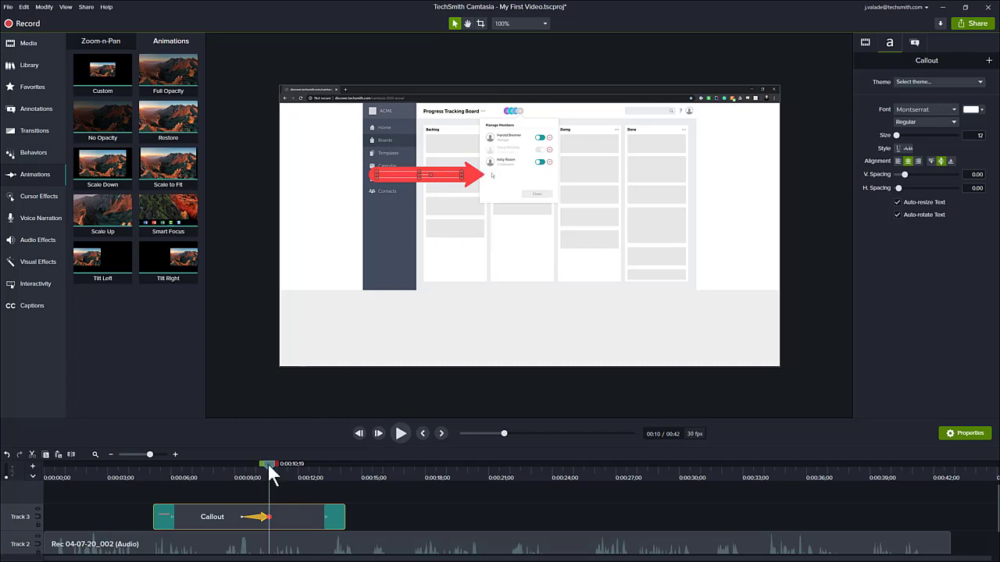
{"action": "left_click_drag", "start_coordinate": [267, 464], "coordinate": [139, 474]}
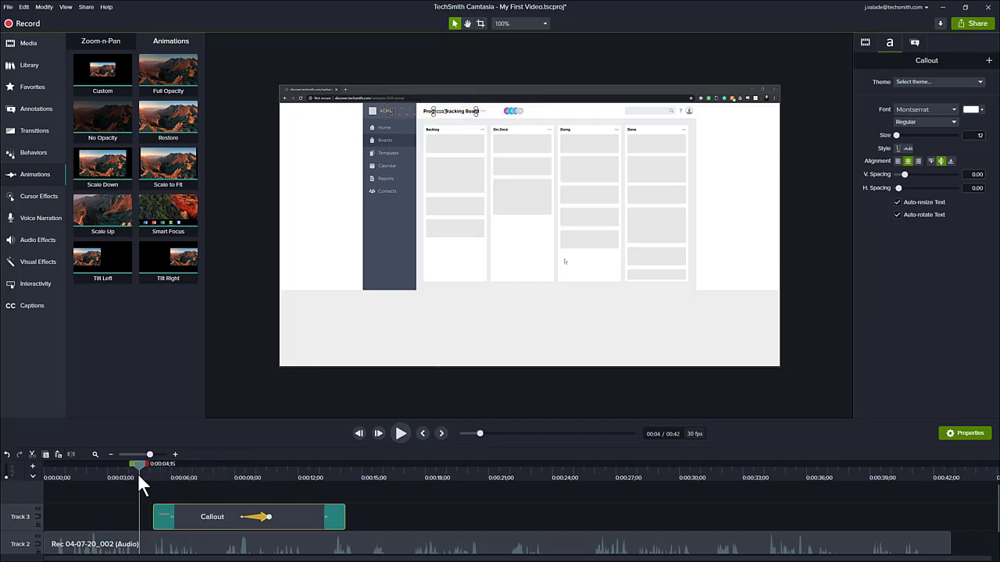
Step: Preview the arrow's motion, then trim the callout clip to end at 0:00:12;11 (duration 0:00:07;06)
{"action": "left_click", "coordinate": [395, 434]}
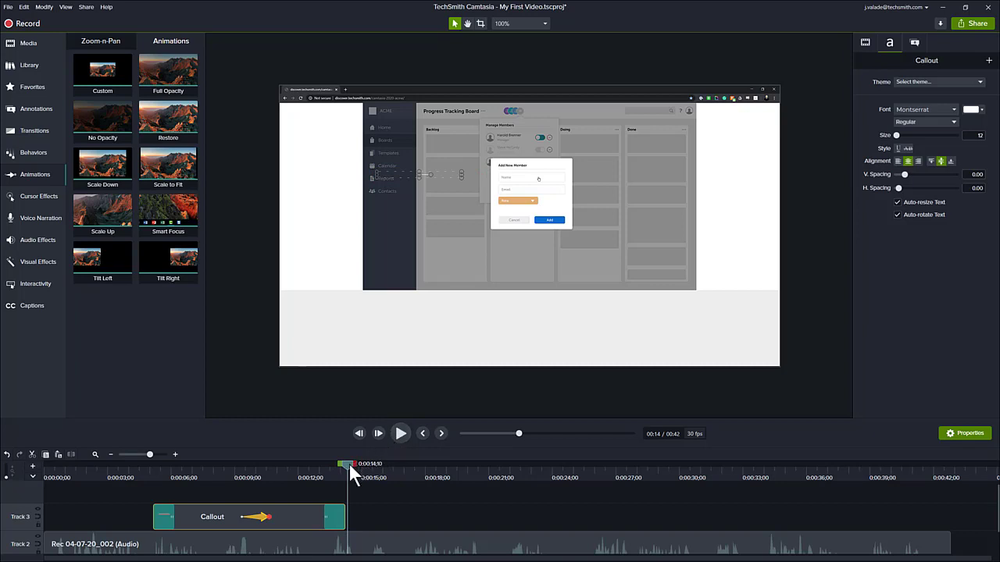
{"action": "left_click_drag", "start_coordinate": [348, 463], "coordinate": [307, 454]}
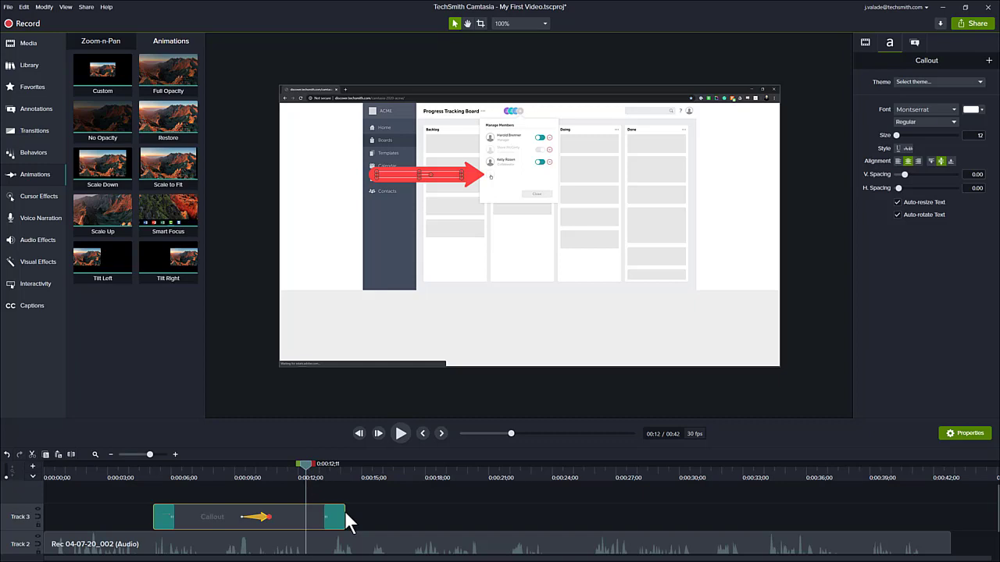
{"action": "left_click_drag", "start_coordinate": [344, 512], "coordinate": [307, 513]}
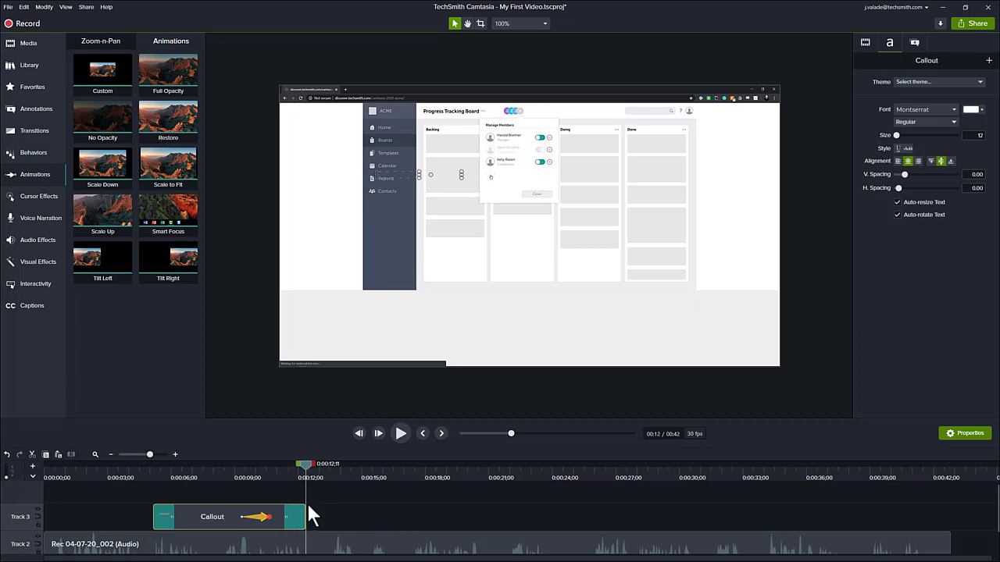
Step: Scrub from about 0:00:09 through the arrow callout's entrance animation
{"action": "left_click", "coordinate": [237, 470]}
{"action": "left_click_drag", "start_coordinate": [237, 464], "coordinate": [367, 472]}
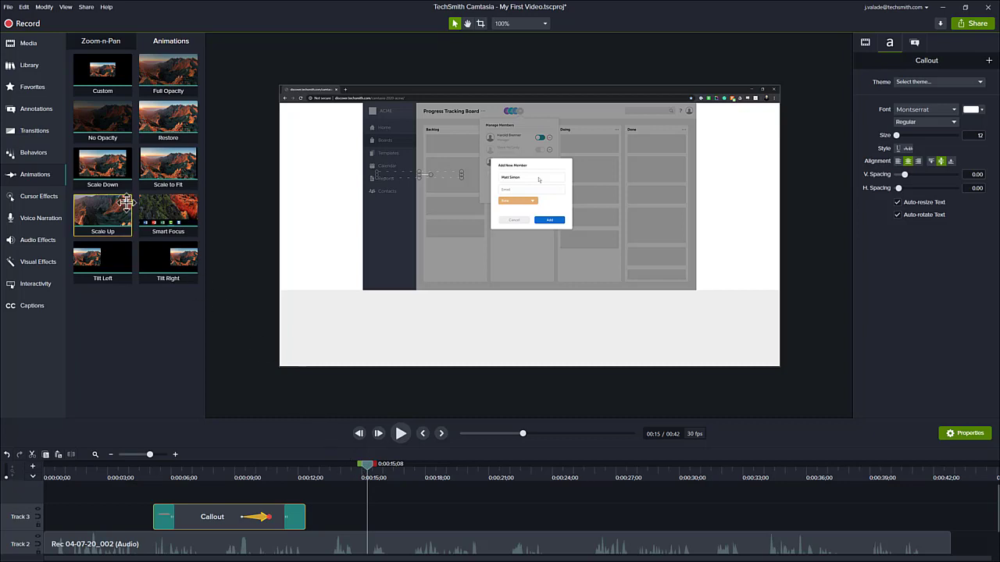
Step: Browse the Callouts, Arrows & Lines, Shapes, Blur & Highlight, Sketch Motion and Keystroke annotations, ending on Shapes
{"action": "left_click", "coordinate": [39, 109]}
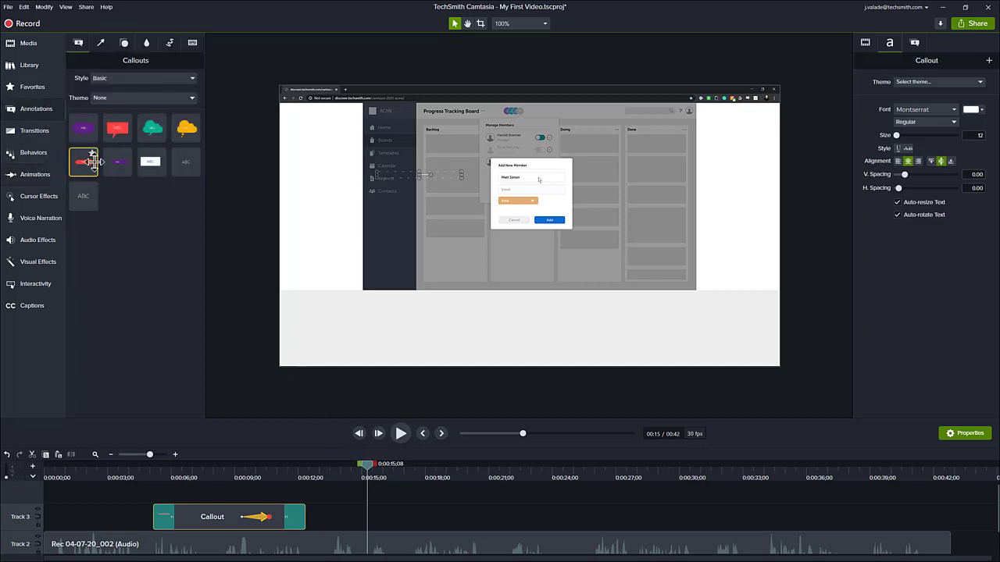
{"action": "left_click", "coordinate": [104, 45]}
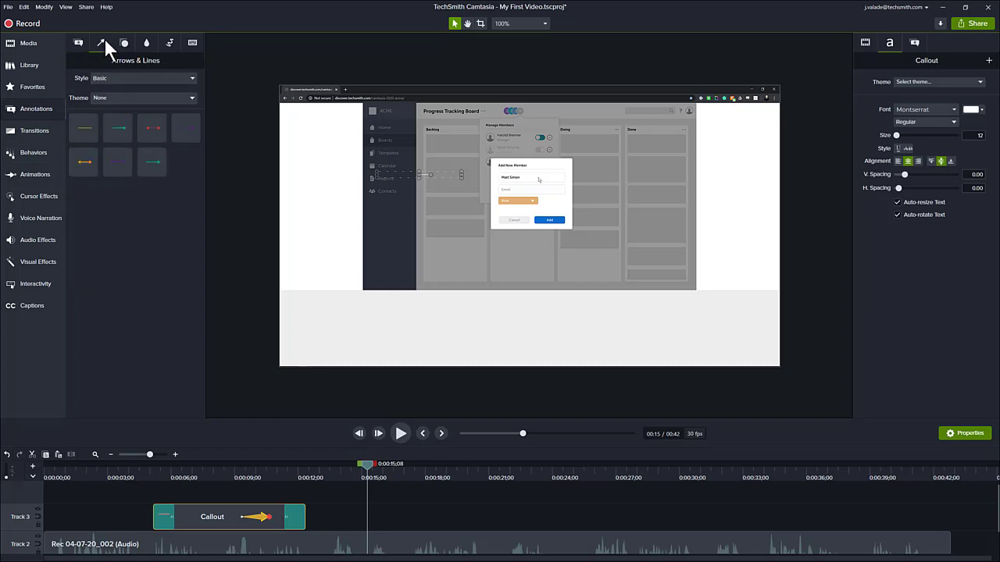
{"action": "left_click", "coordinate": [124, 43]}
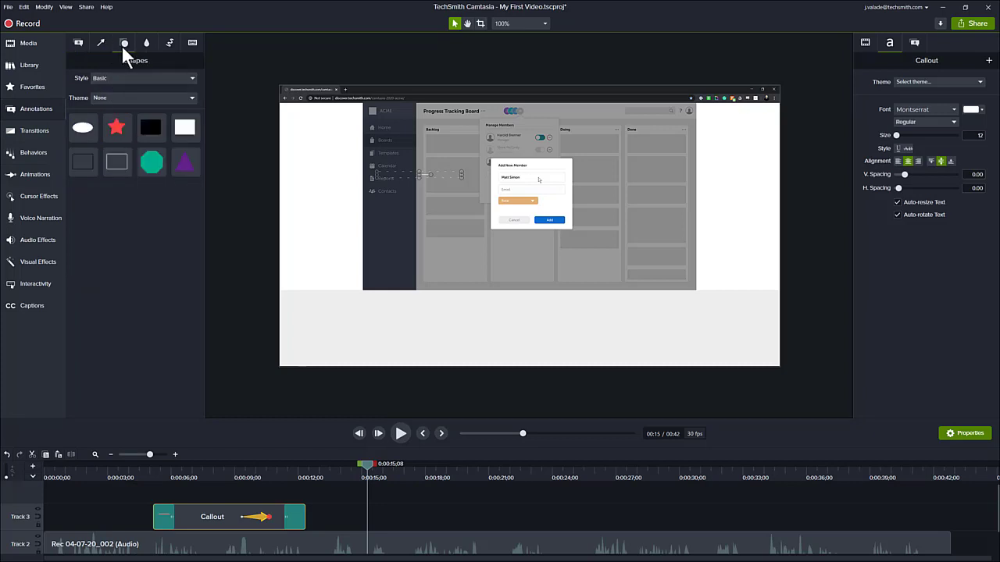
{"action": "left_click", "coordinate": [146, 47]}
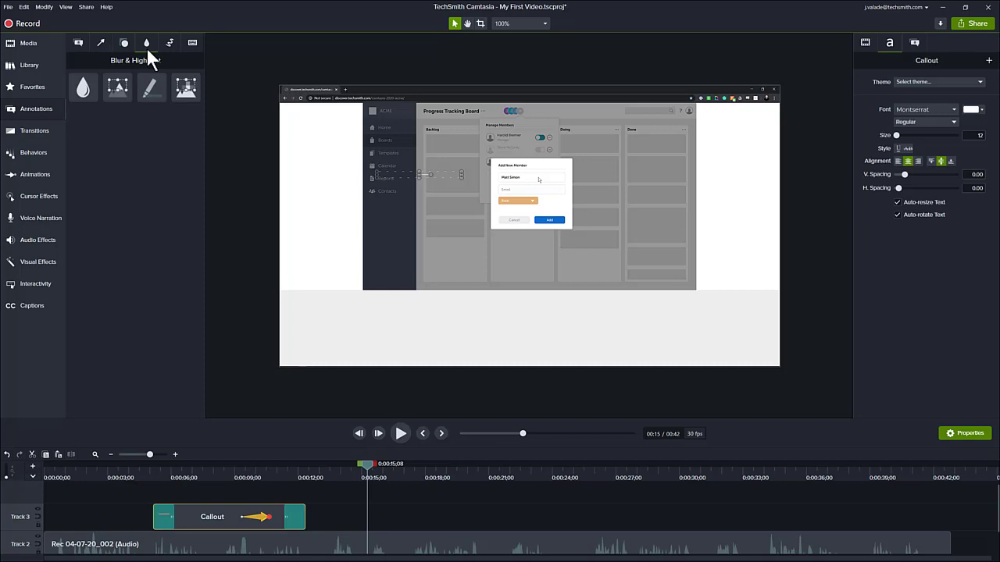
{"action": "left_click", "coordinate": [170, 43]}
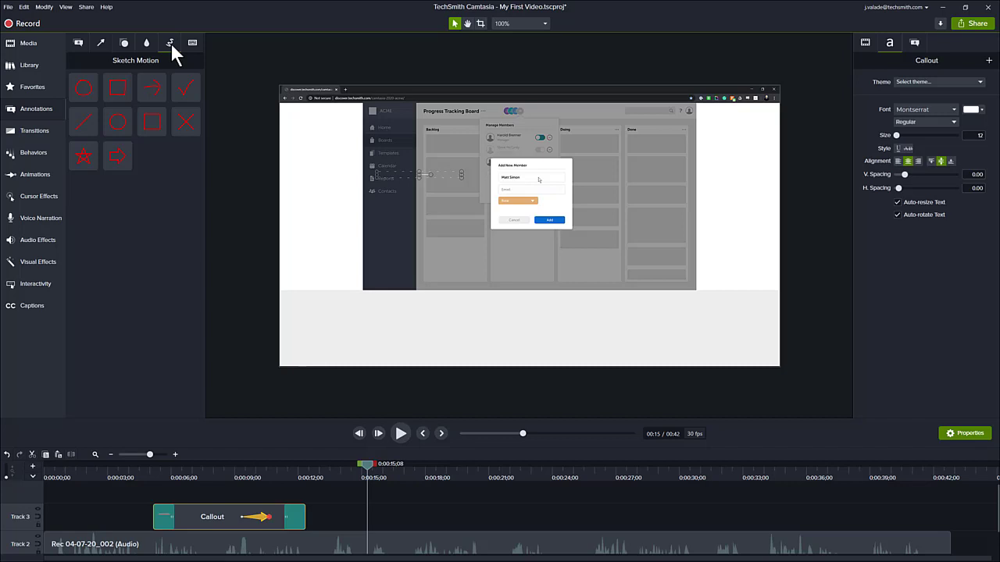
{"action": "left_click", "coordinate": [187, 44]}
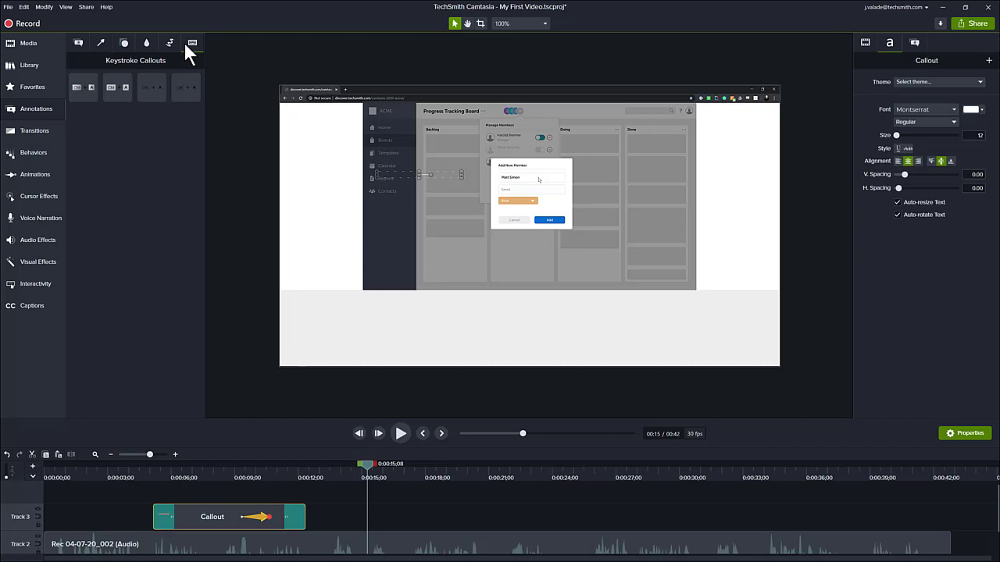
{"action": "left_click", "coordinate": [123, 43]}
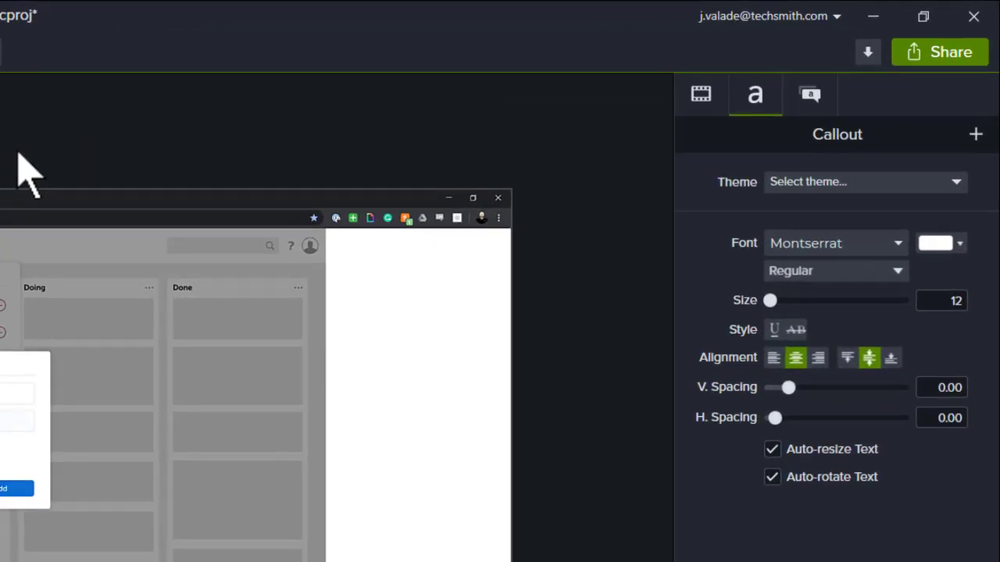
Step: Choose Share > Local File... to launch the Production Wizard
{"action": "left_click", "coordinate": [953, 63]}
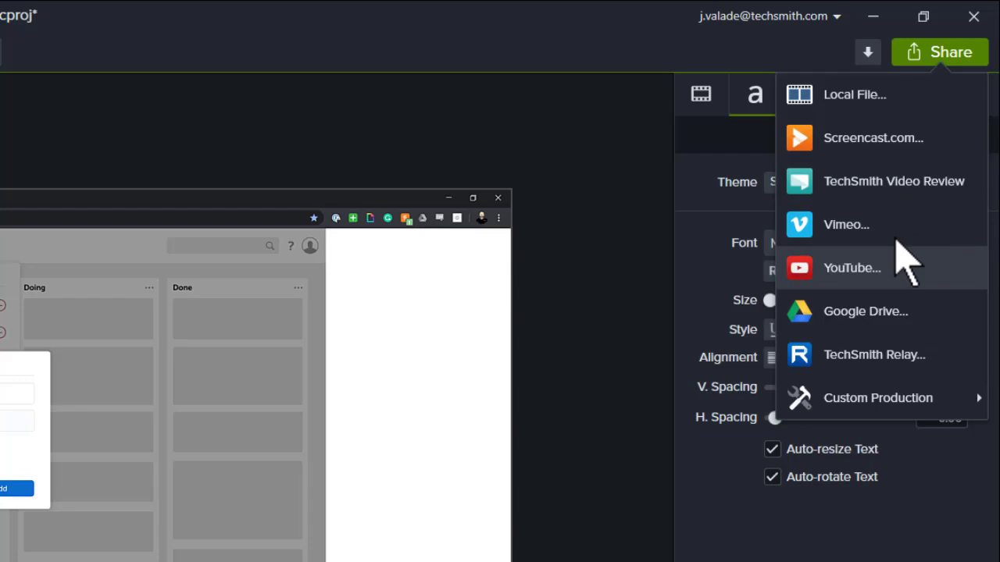
{"action": "left_click", "coordinate": [856, 98]}
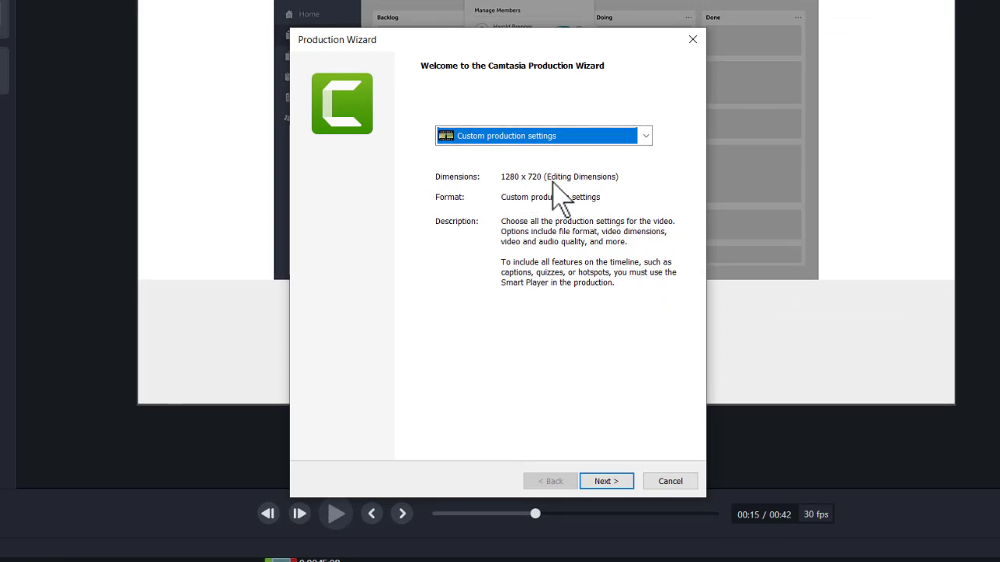
Step: Select the MP4 only (up to 720p) production preset and continue to the save location
{"action": "left_click", "coordinate": [645, 138]}
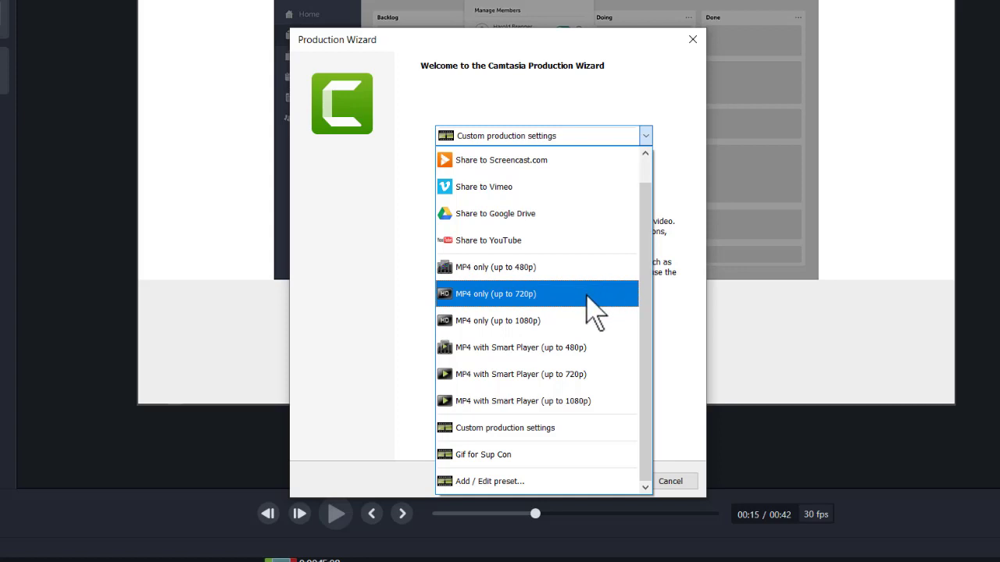
{"action": "left_click", "coordinate": [591, 310]}
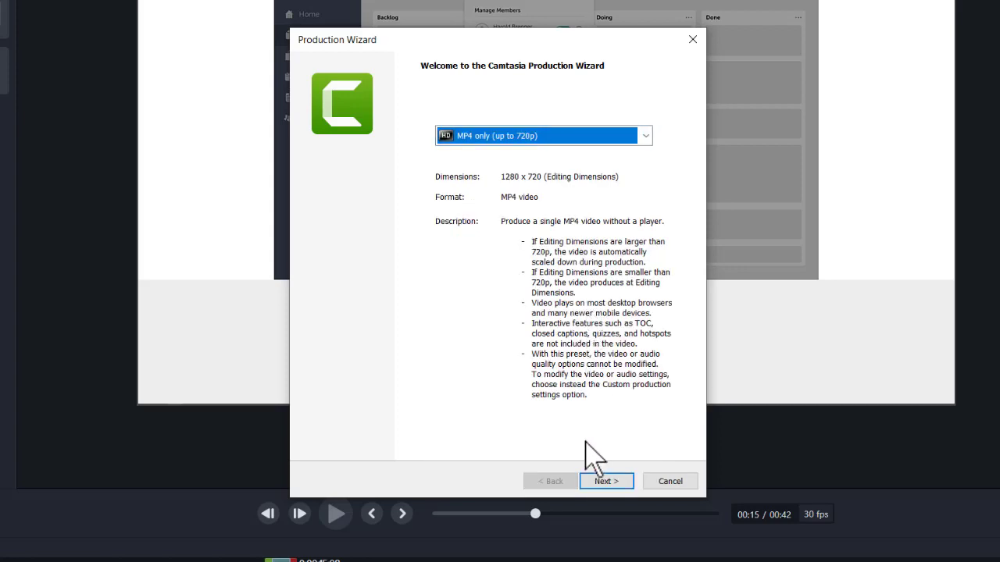
{"action": "left_click", "coordinate": [597, 482]}
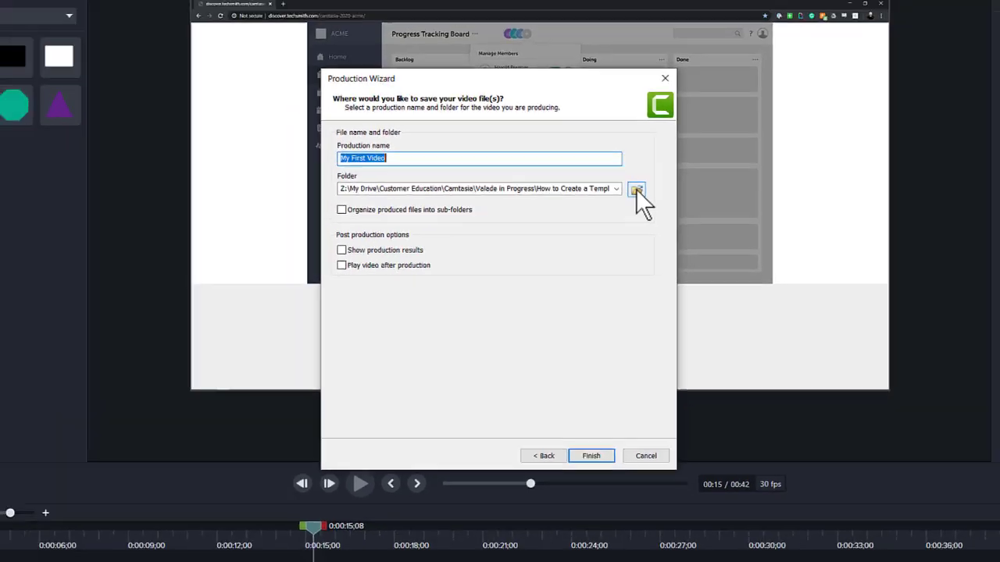
Step: Set the output folder to Desktop and render the project as My First Video.mp4
{"action": "left_click", "coordinate": [636, 189]}
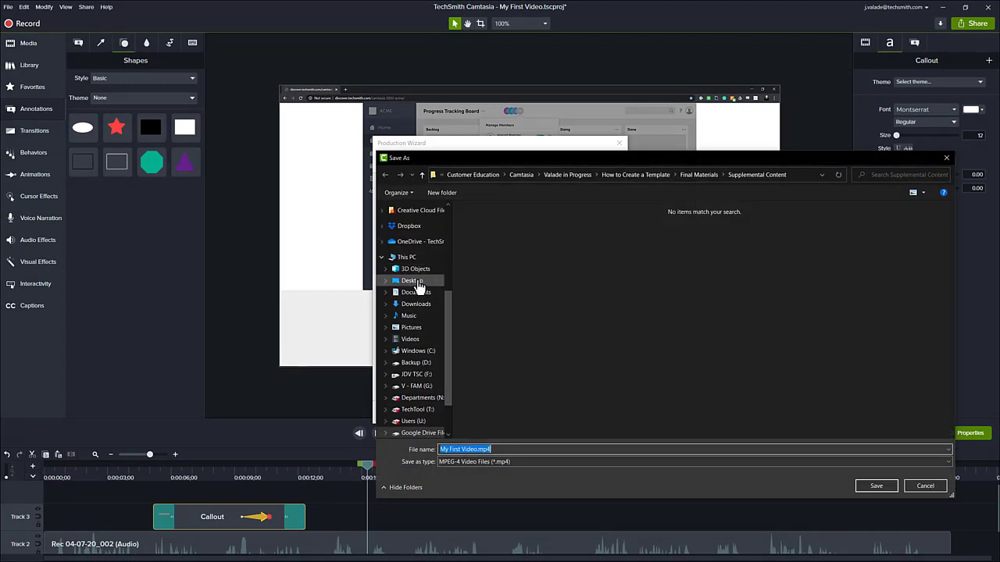
{"action": "left_click", "coordinate": [413, 281]}
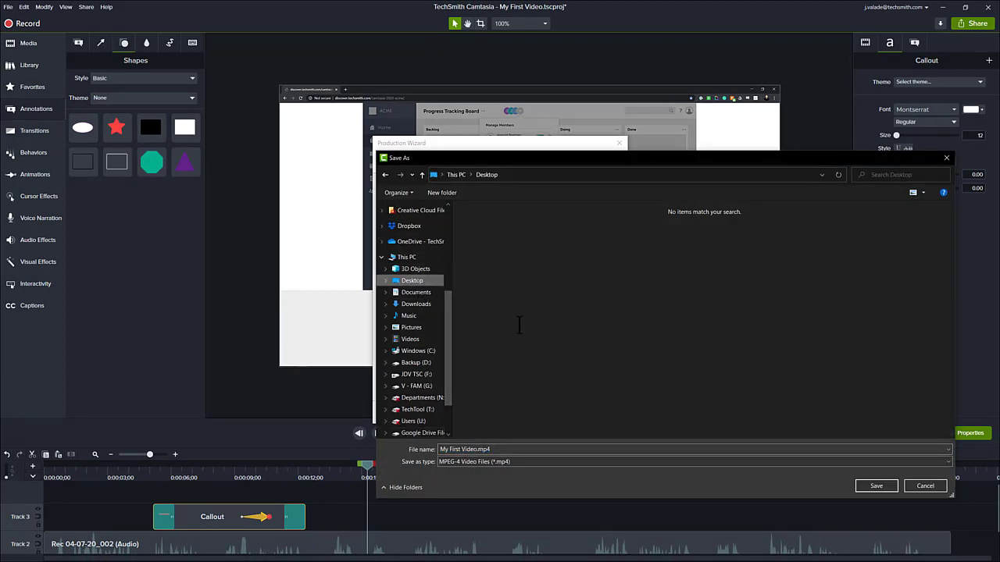
{"action": "left_click", "coordinate": [876, 486]}
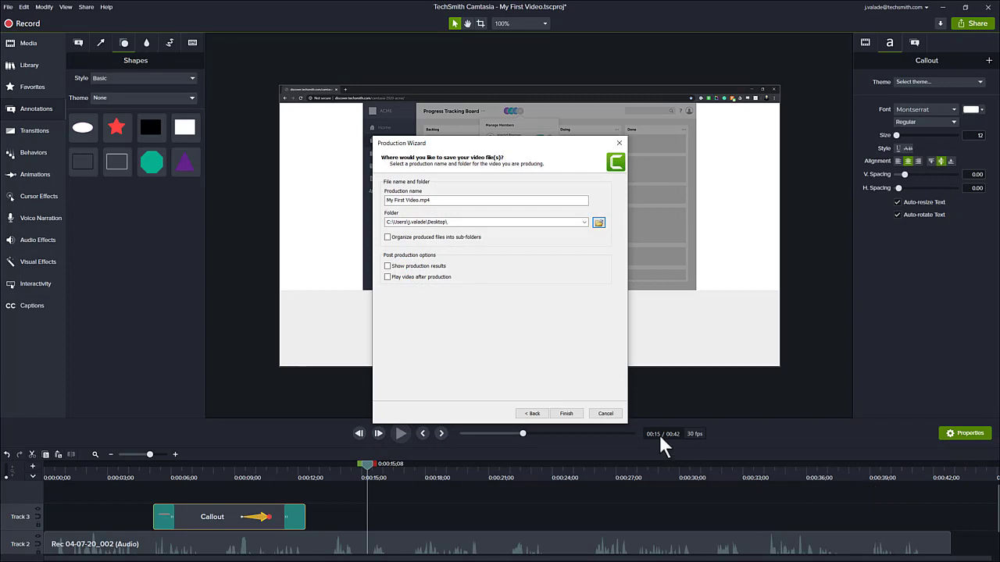
{"action": "left_click", "coordinate": [565, 414]}
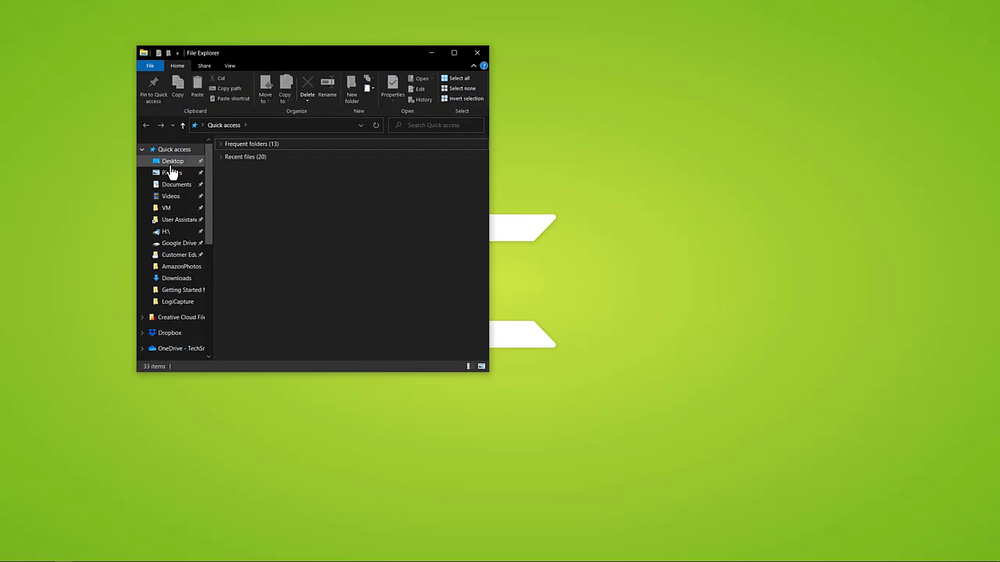
Step: Play My First Video.mp4 from the Desktop and pause it on the red arrow callout
{"action": "left_click", "coordinate": [171, 163]}
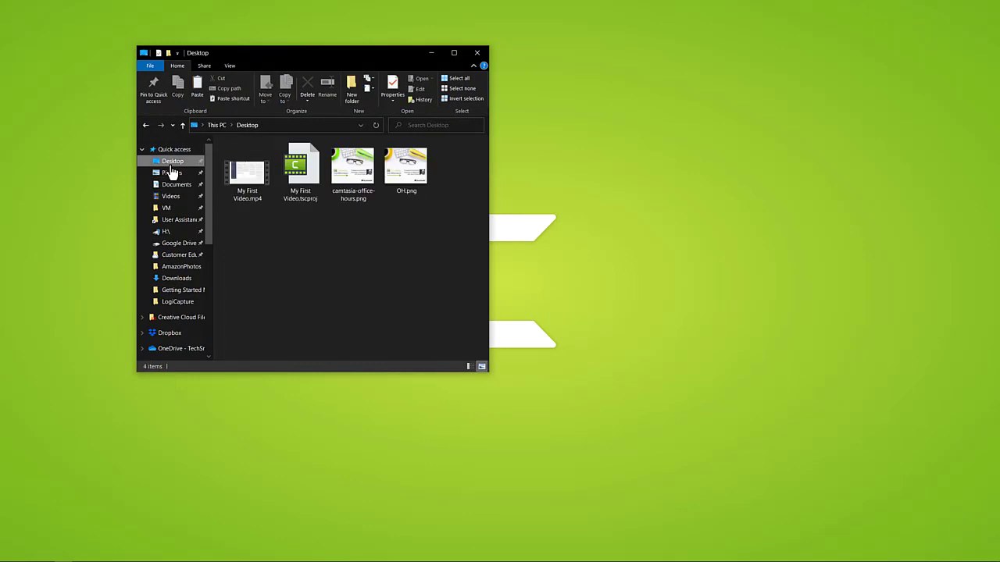
{"action": "double_click", "coordinate": [240, 174]}
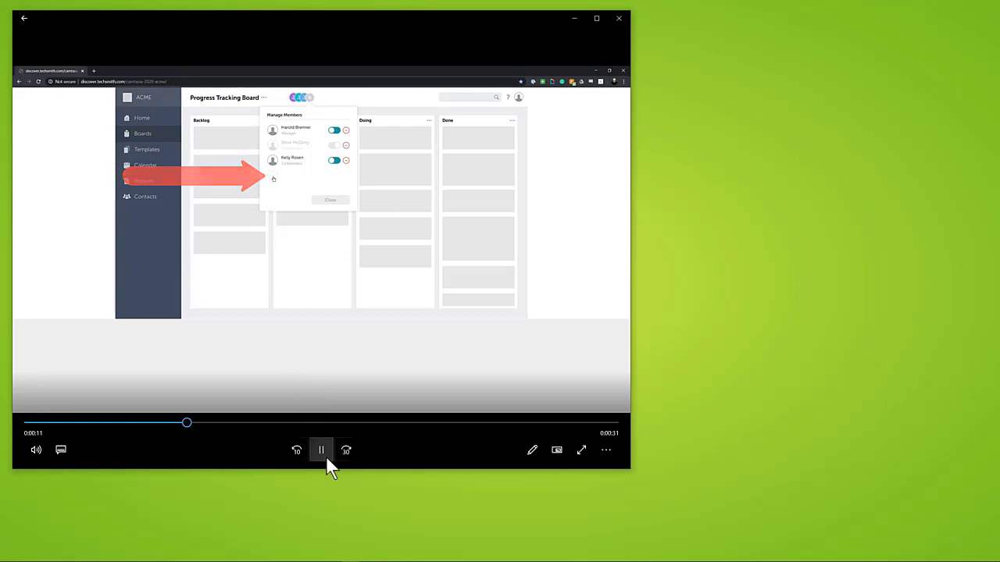
{"action": "left_click", "coordinate": [327, 459]}
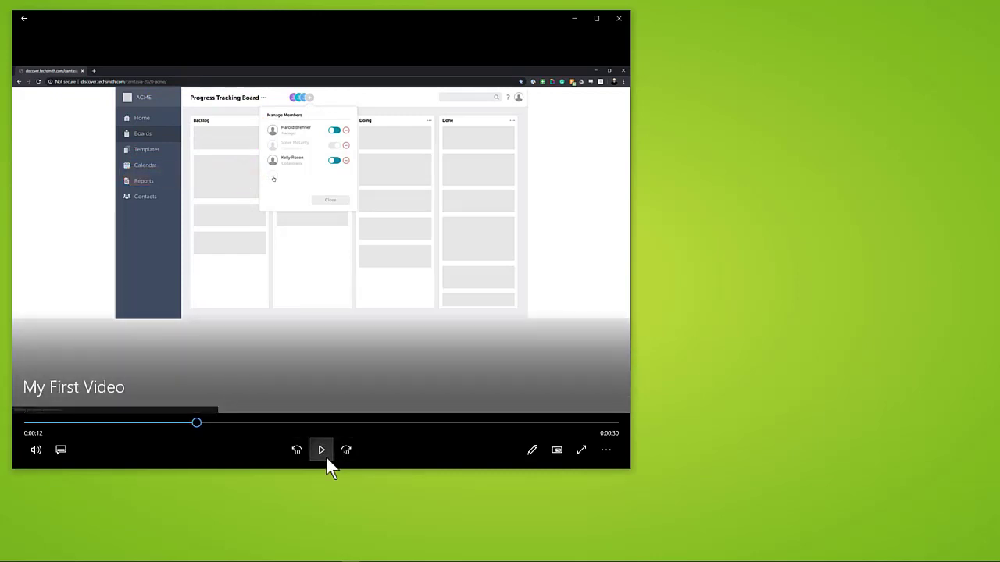